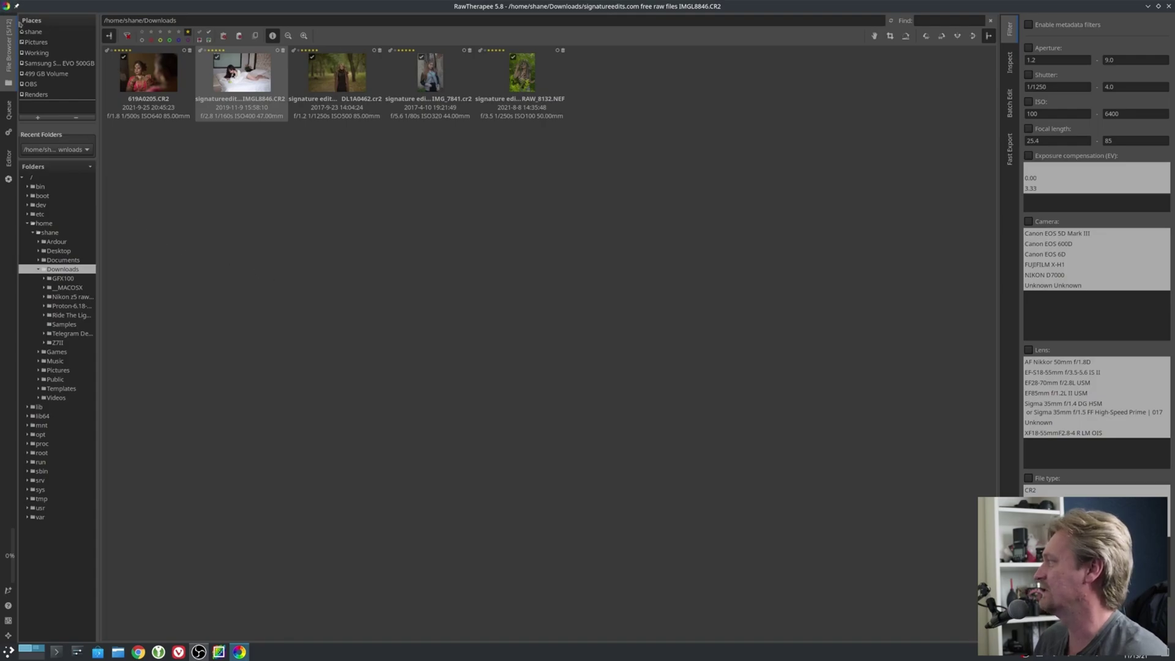
# - Browse the home, OBS, Samsung SSD 850 EVO and Renders places, then widen the folder panel
pyautogui.click(40, 32)
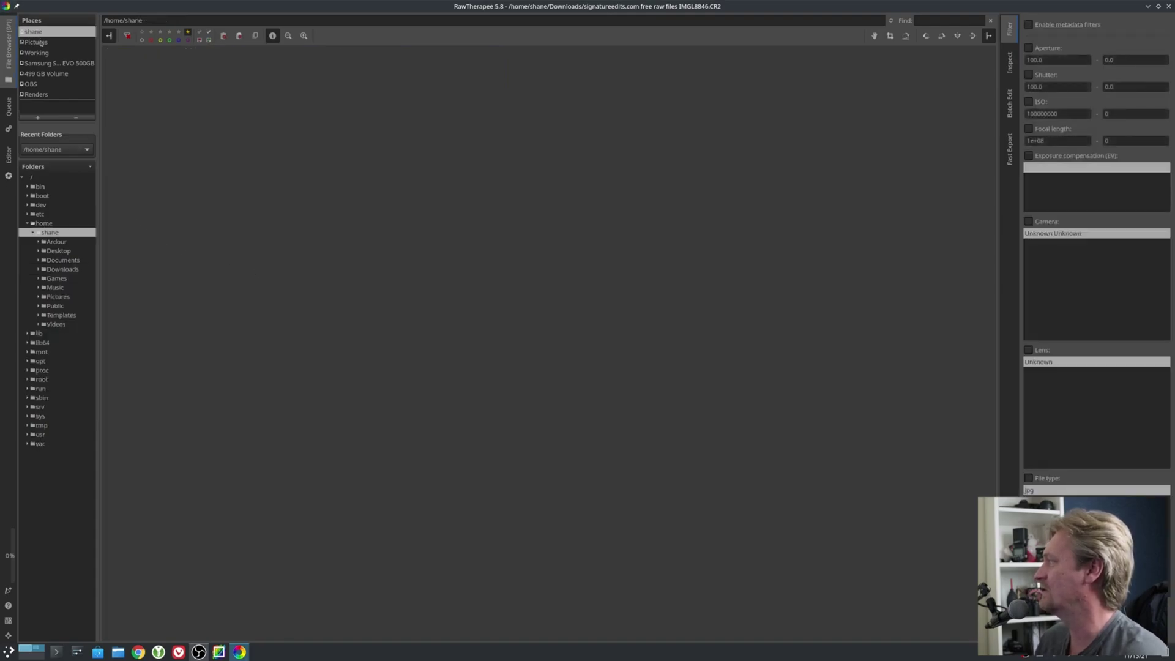
pyautogui.click(32, 84)
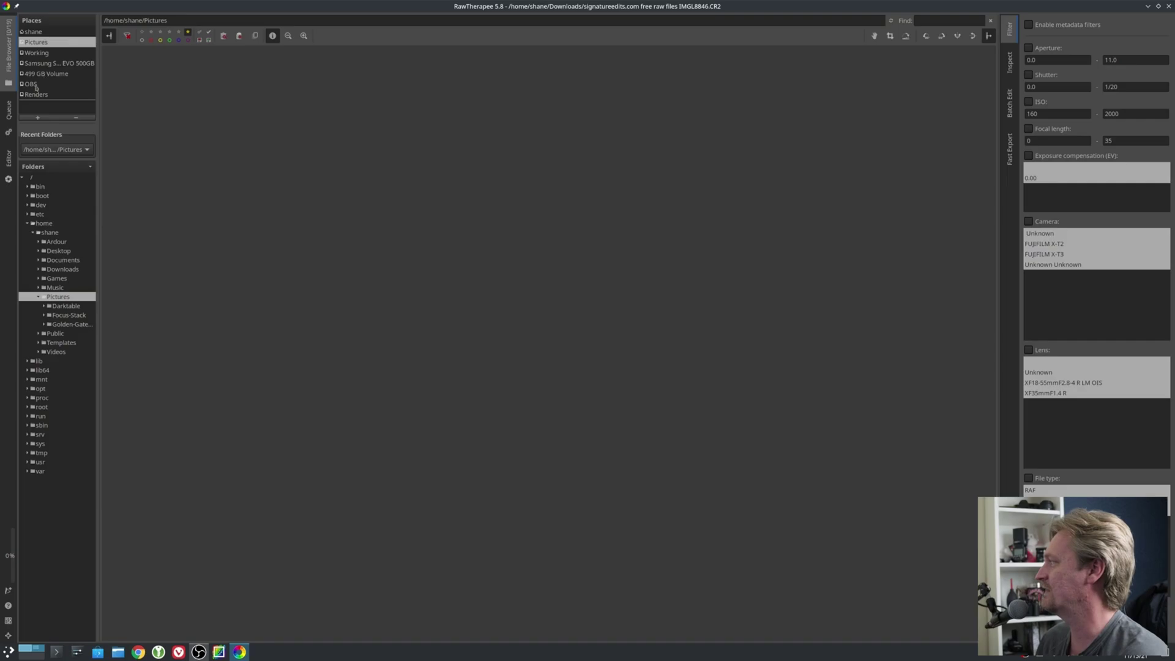
pyautogui.click(47, 64)
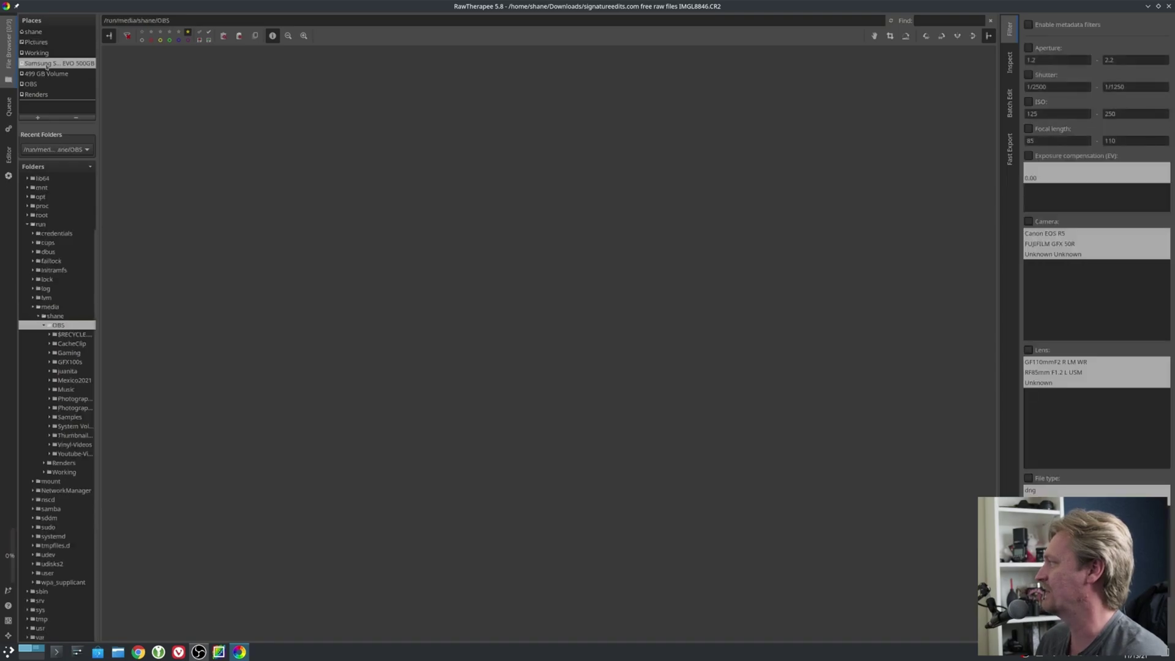
pyautogui.click(44, 94)
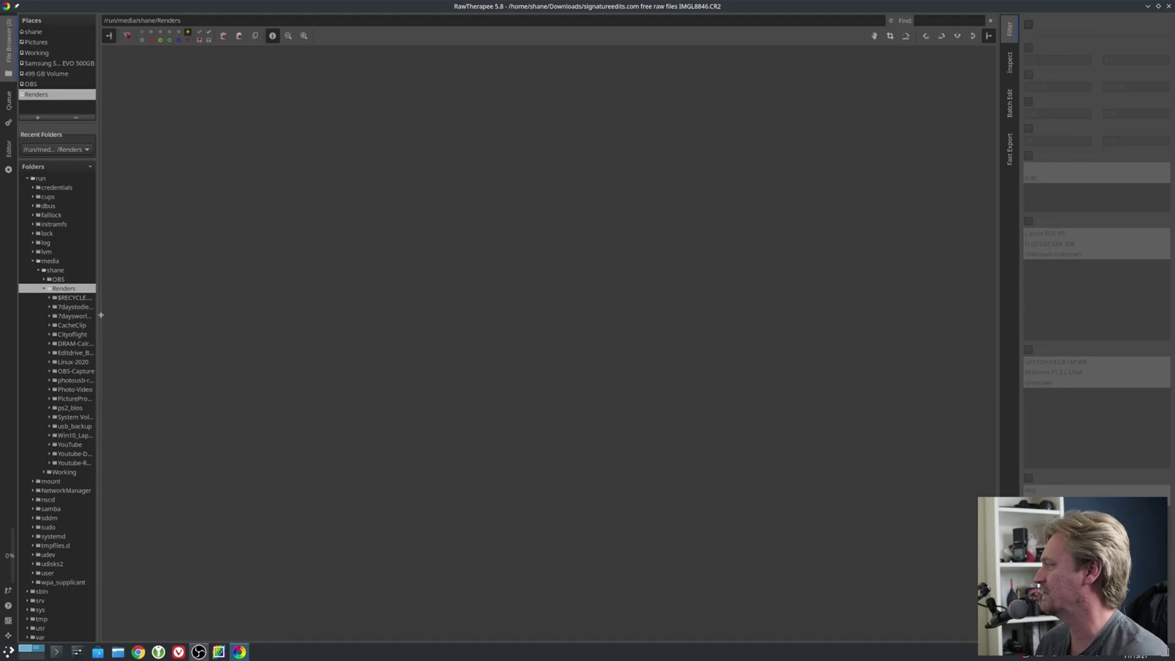
pyautogui.moveTo(100, 315); pyautogui.dragTo(173, 315)
# - Open IMGL8846.CR2 from the Downloads folder, toggling the edited-images filter off and back on
pyautogui.click(33, 32)
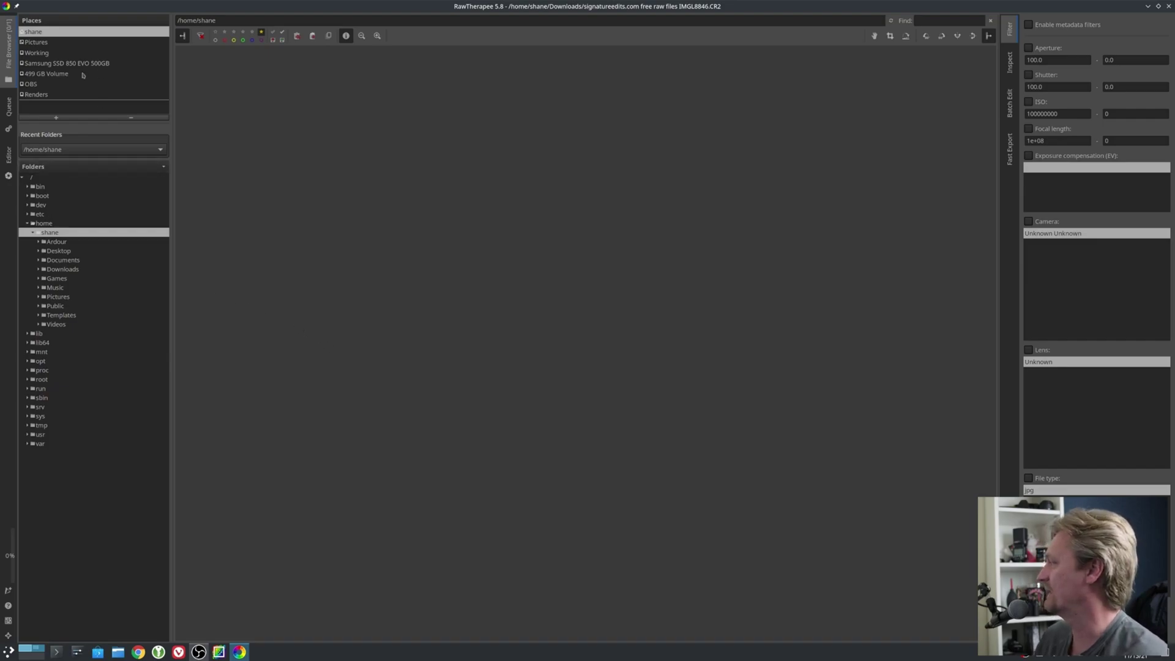
pyautogui.doubleClick(60, 270)
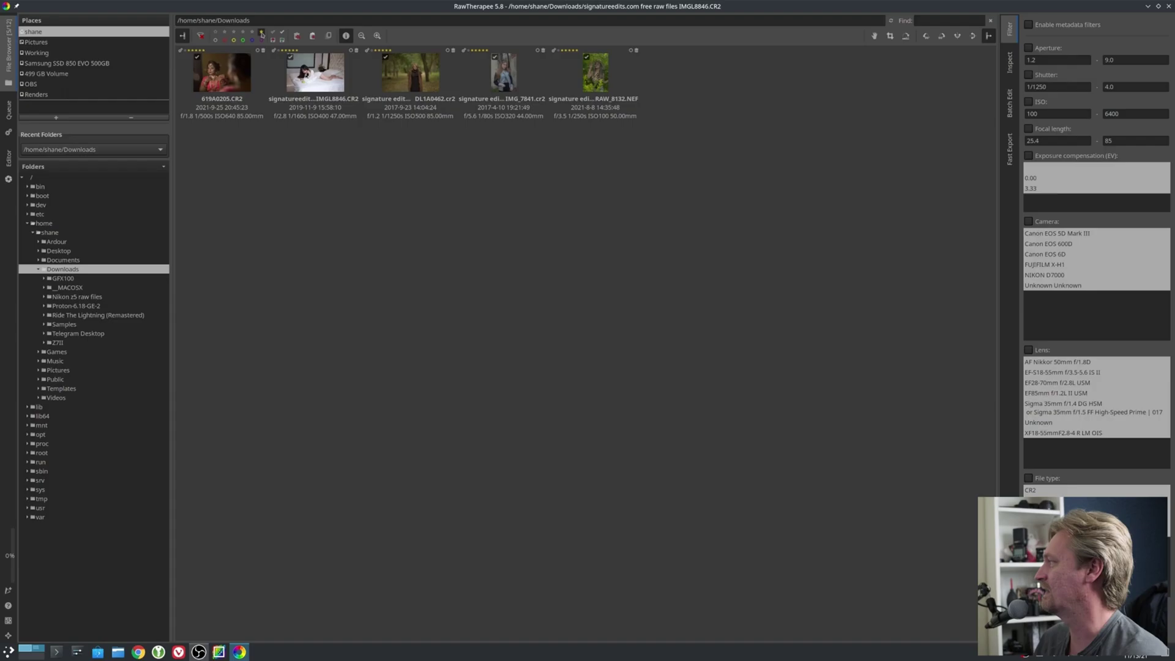
pyautogui.click(263, 34)
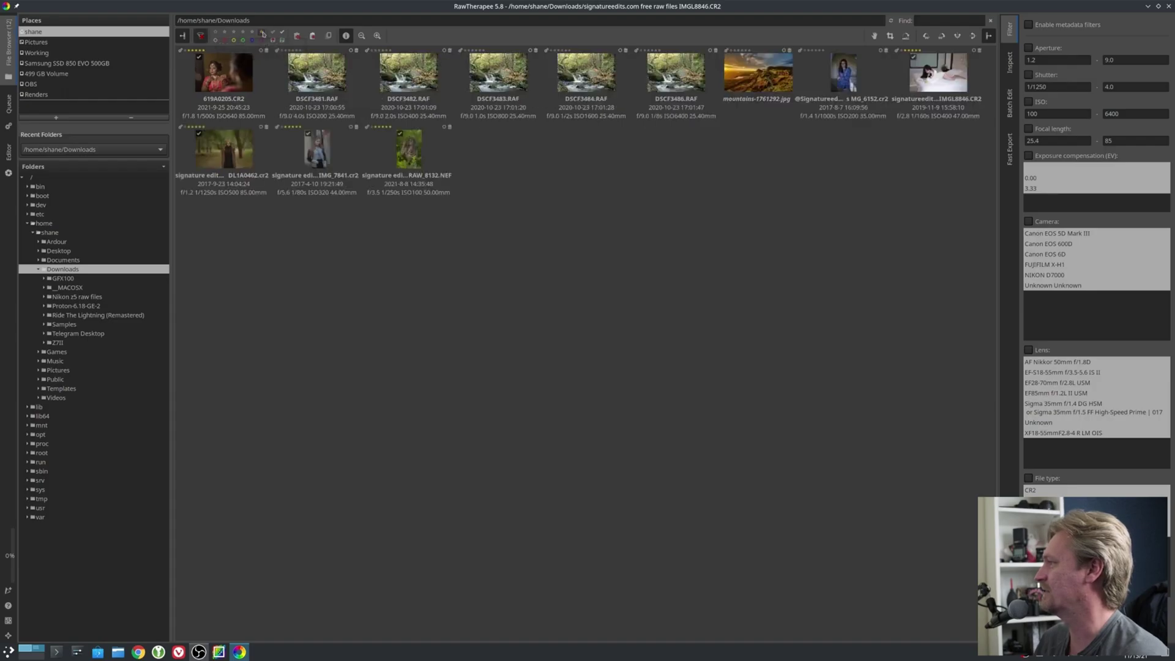
pyautogui.click(263, 34)
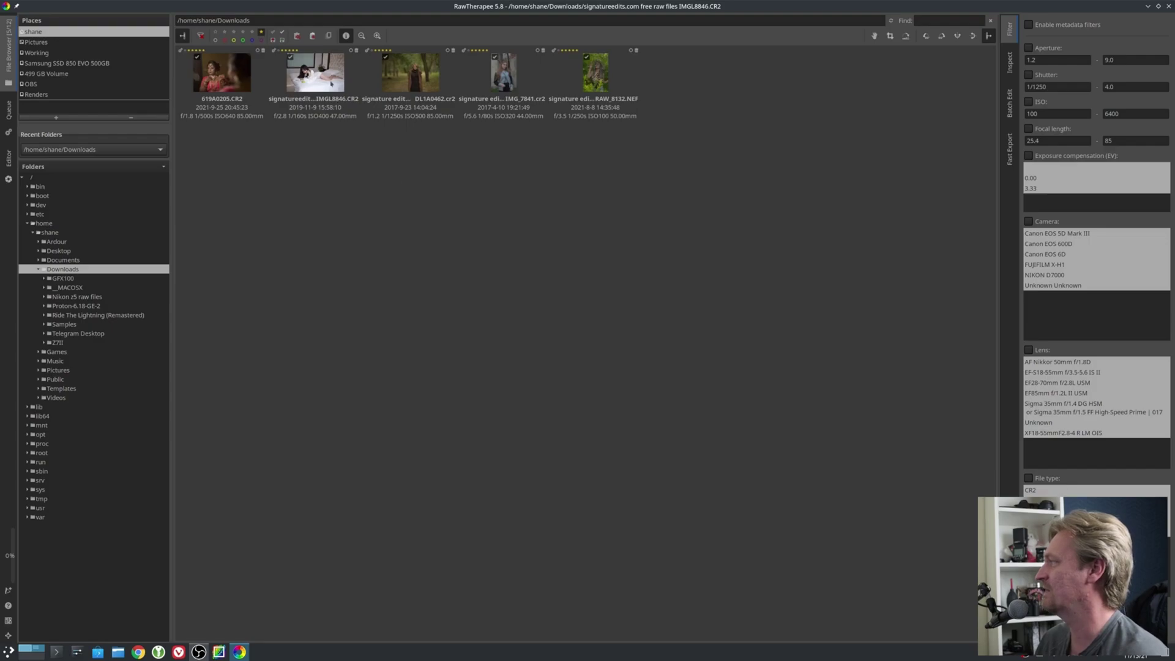
pyautogui.click(323, 84)
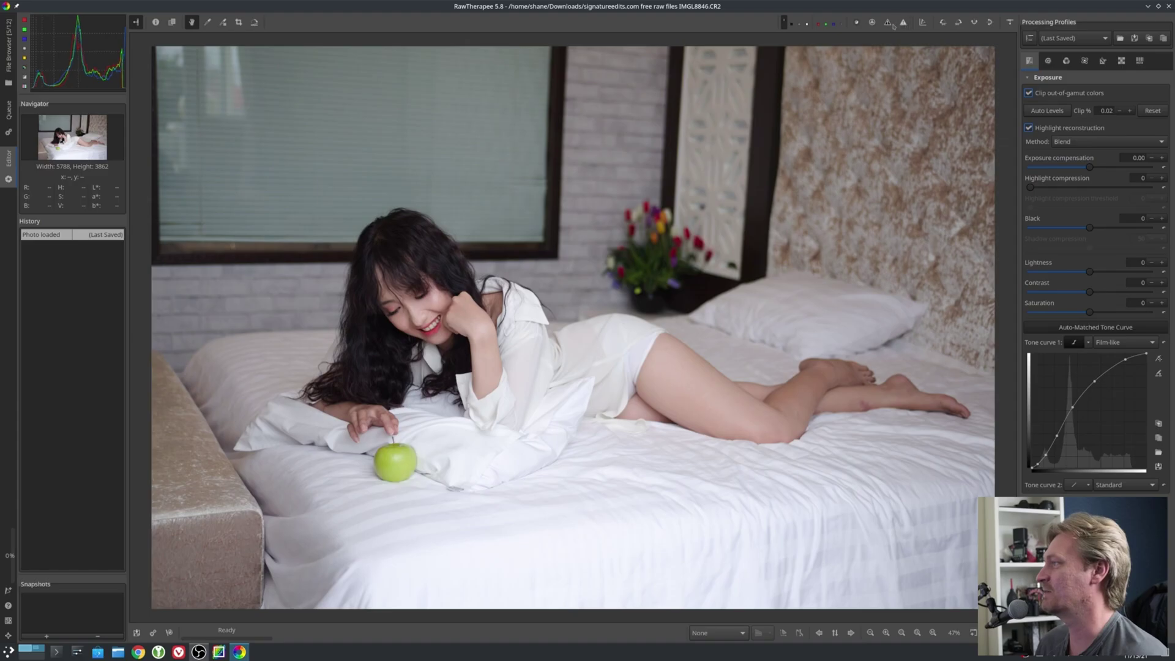
# - Toggle the highlight clipping indicators to check the bright bedsheet for clipping
pyautogui.click(903, 23)
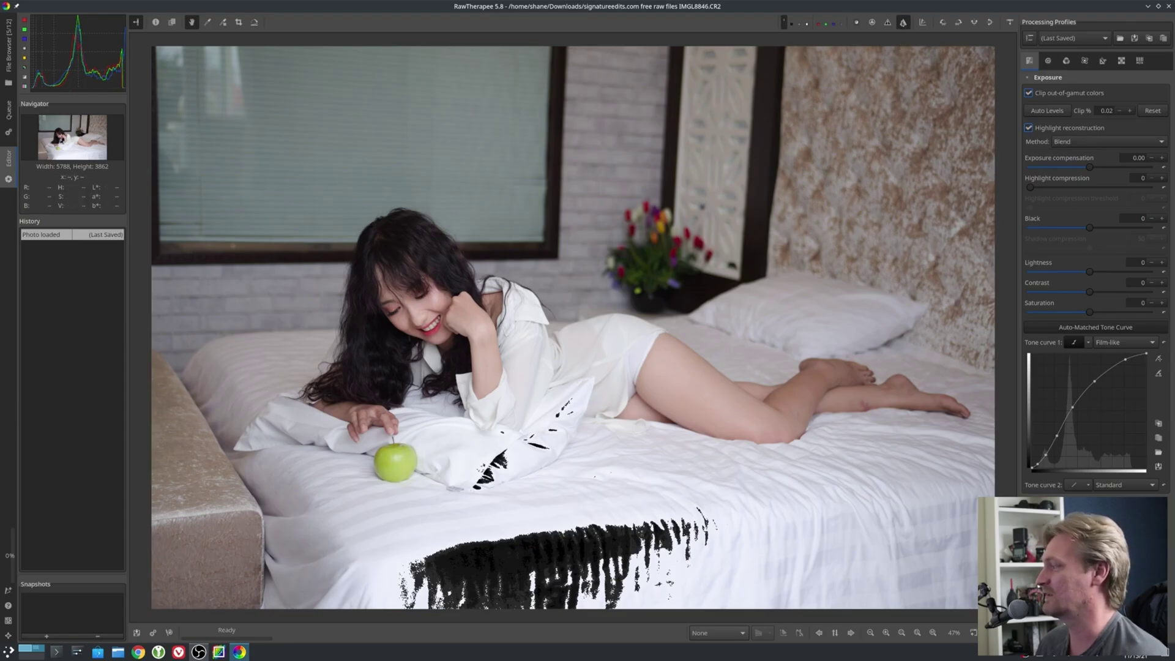
pyautogui.click(903, 22)
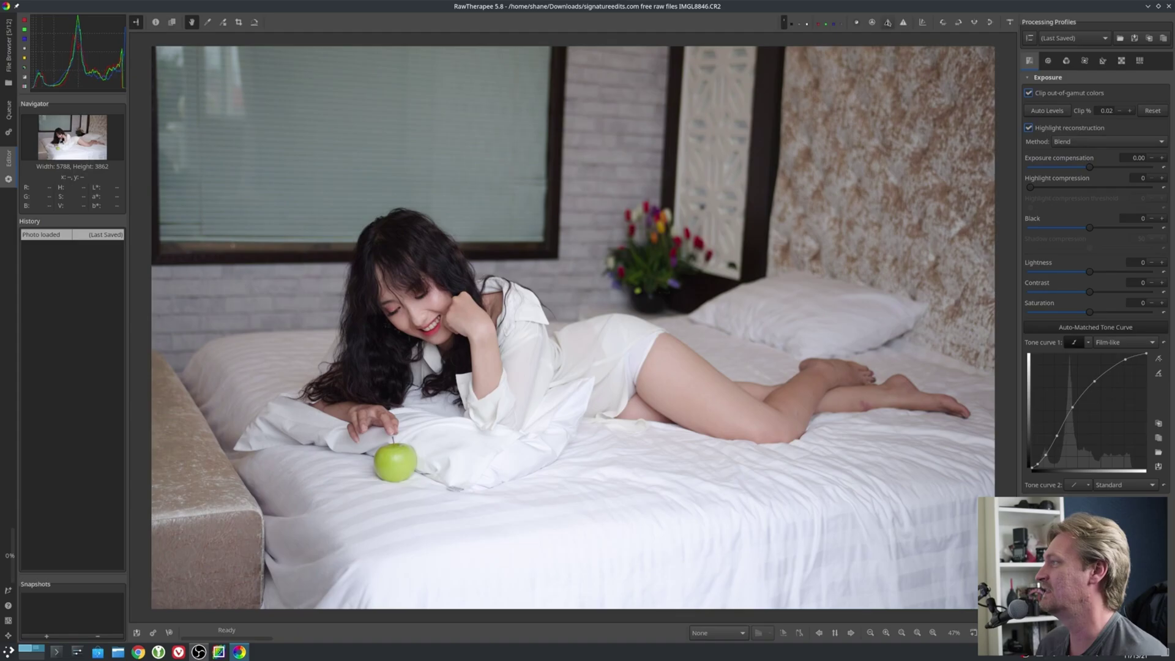
pyautogui.click(887, 22)
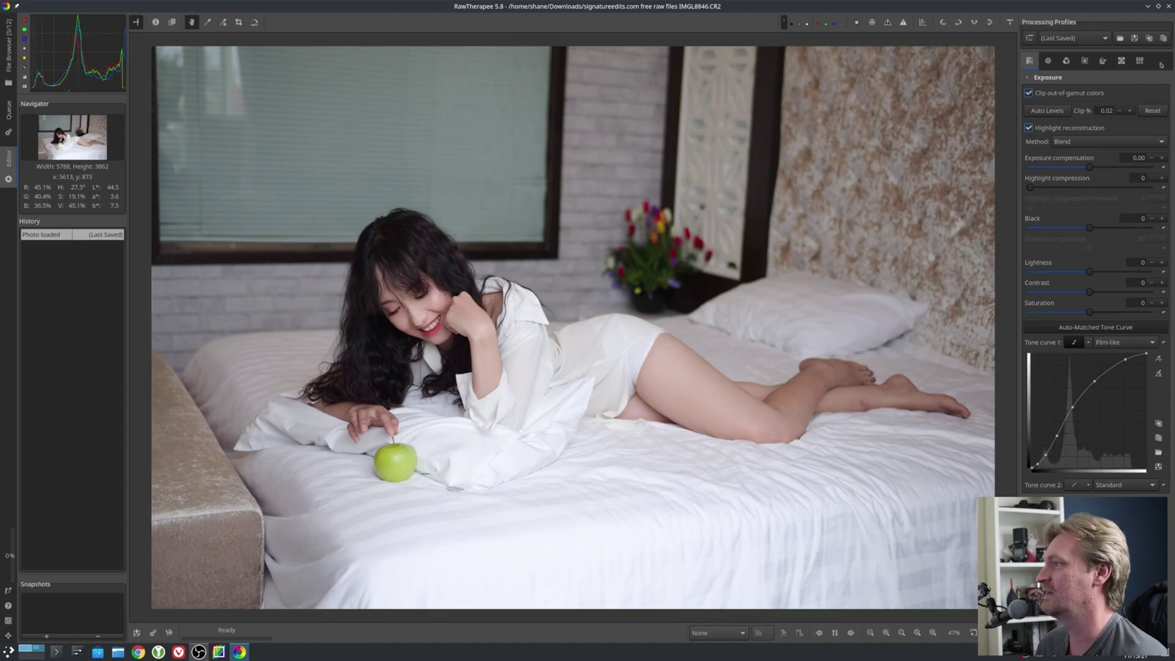
# - Compare Capture Sharpening off and on at 100% on the face, leaving it enabled
pyautogui.click(1122, 61)
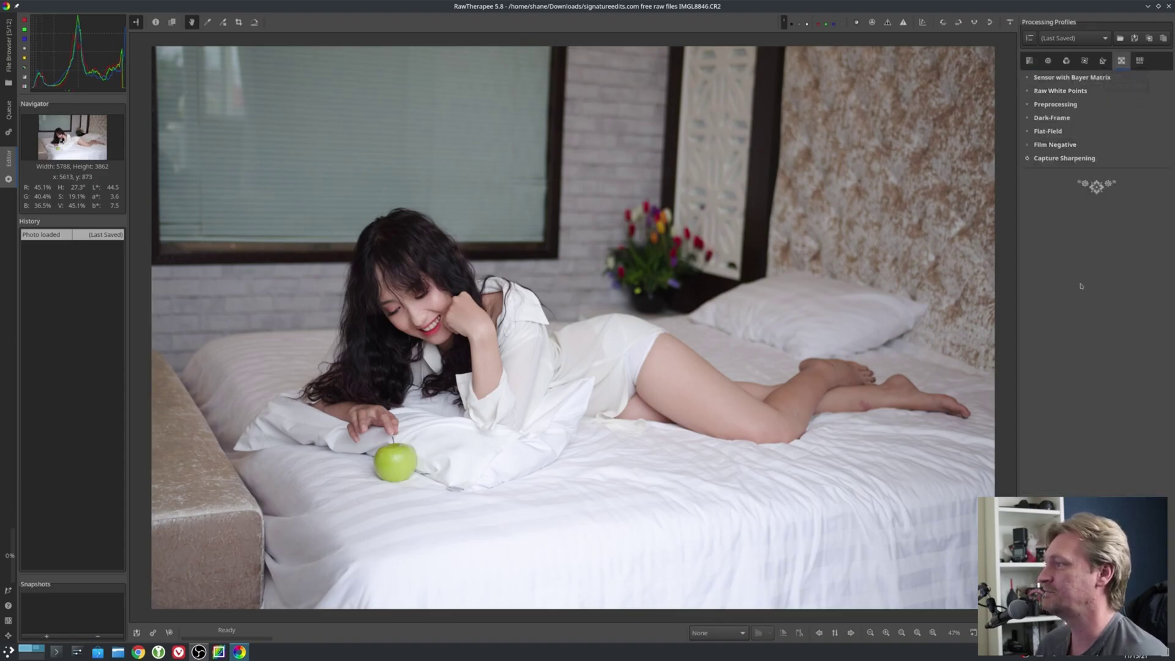
pyautogui.click(1076, 159)
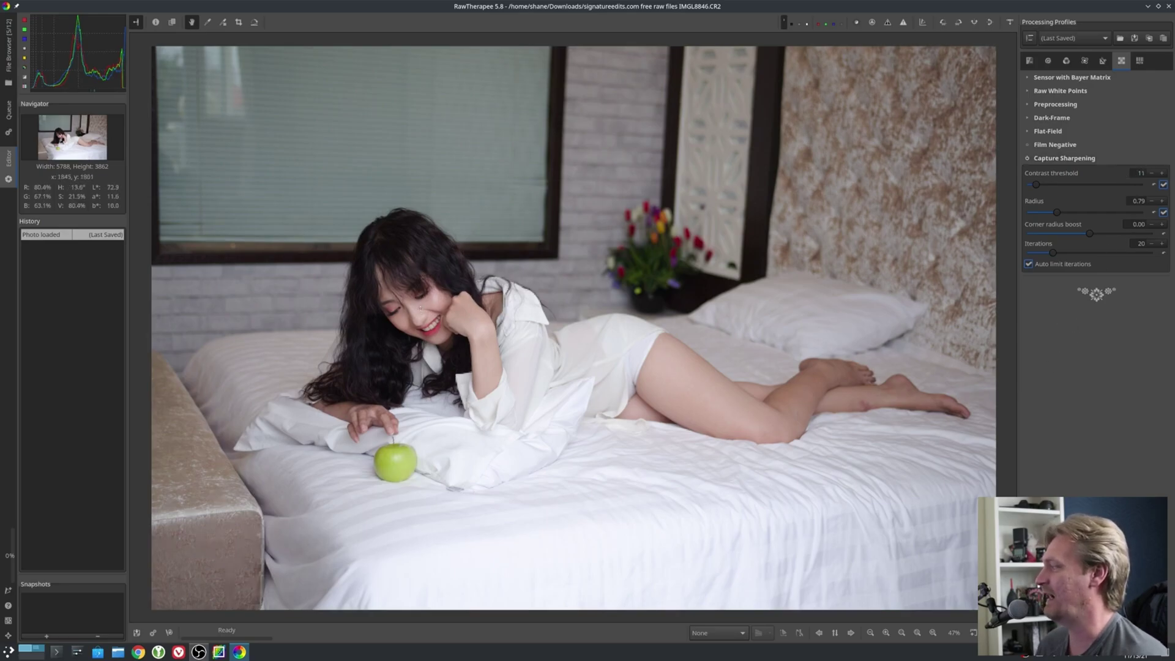
pyautogui.press('z')
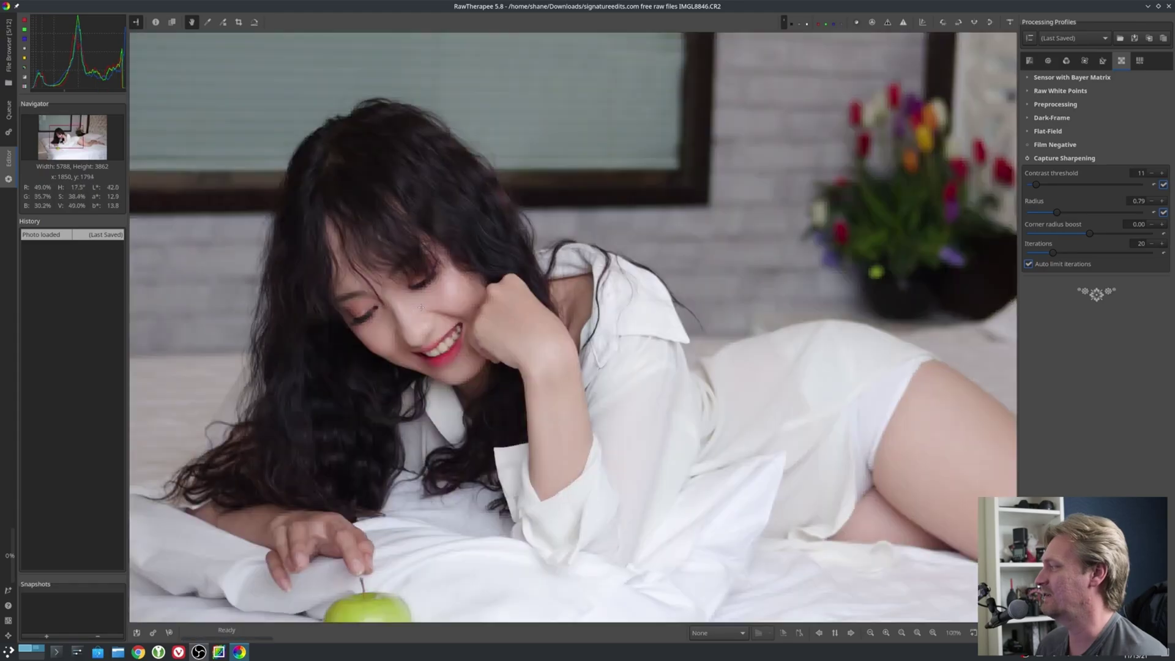
pyautogui.moveTo(491, 307); pyautogui.dragTo(523, 304)
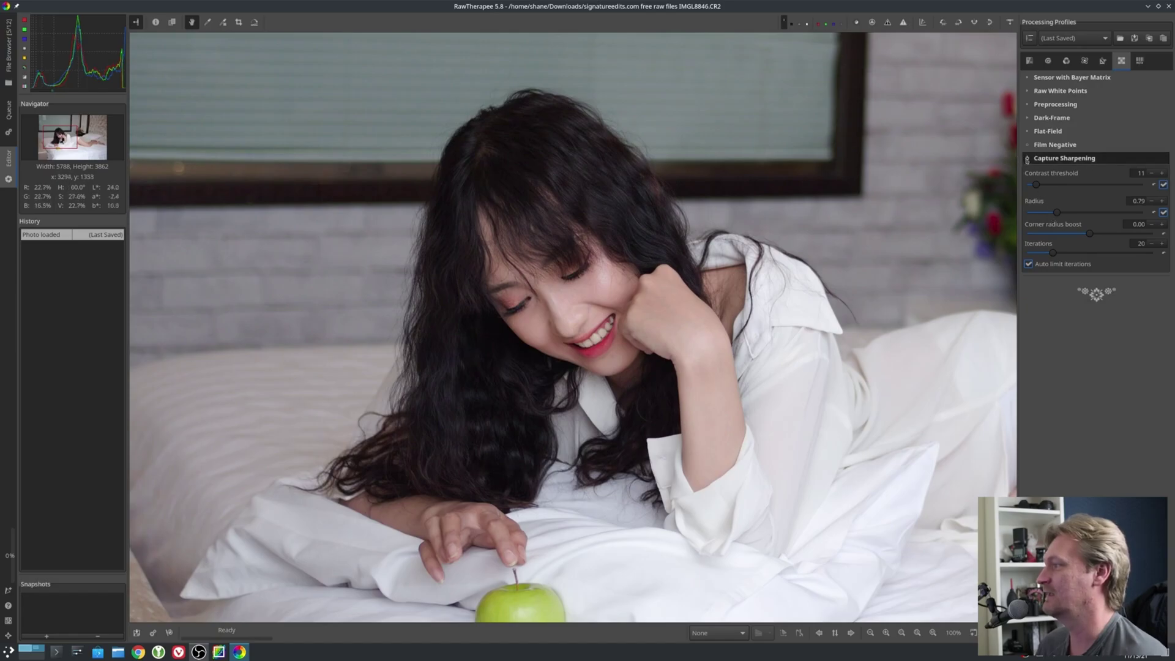
pyautogui.click(1027, 158)
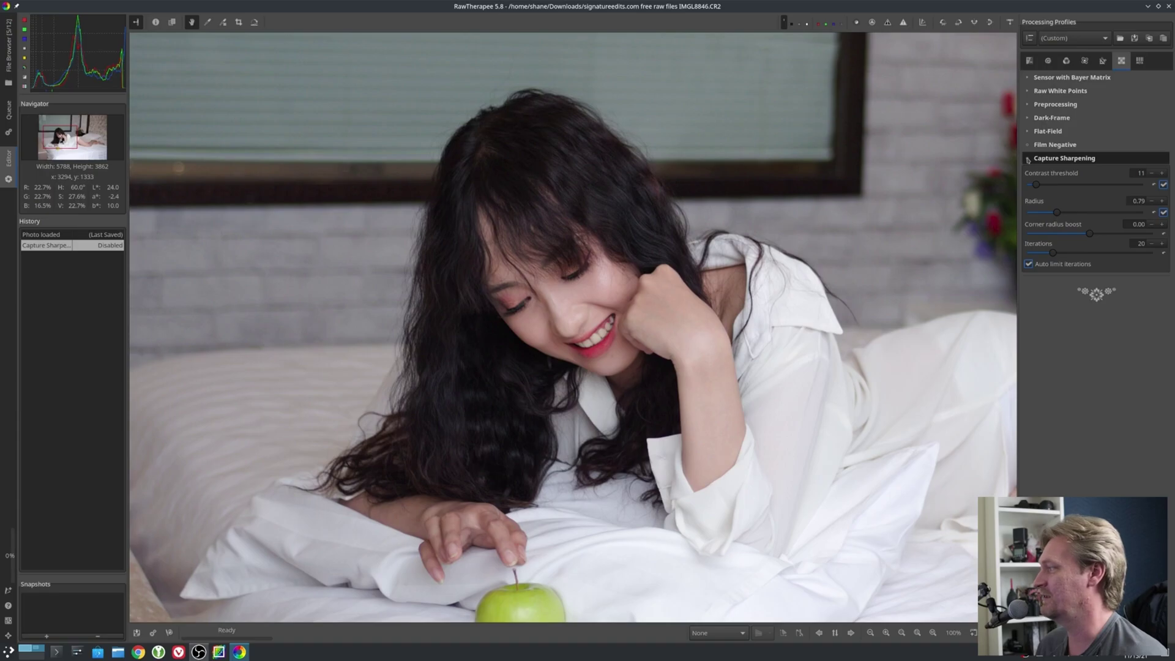
pyautogui.click(1027, 159)
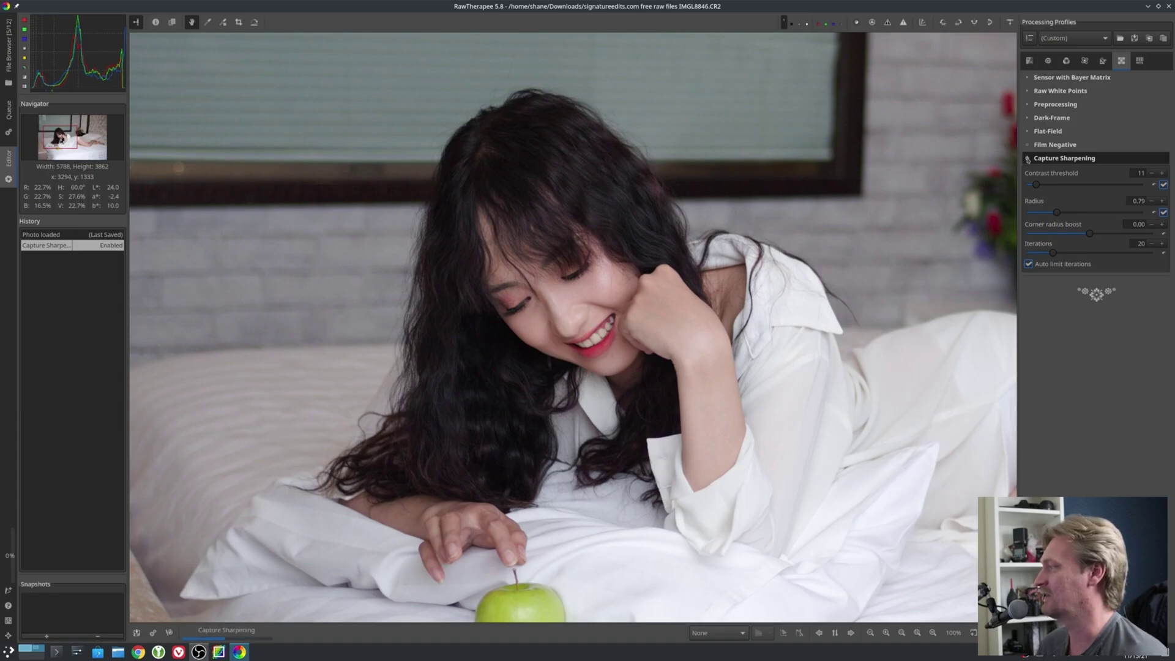
pyautogui.click(1083, 159)
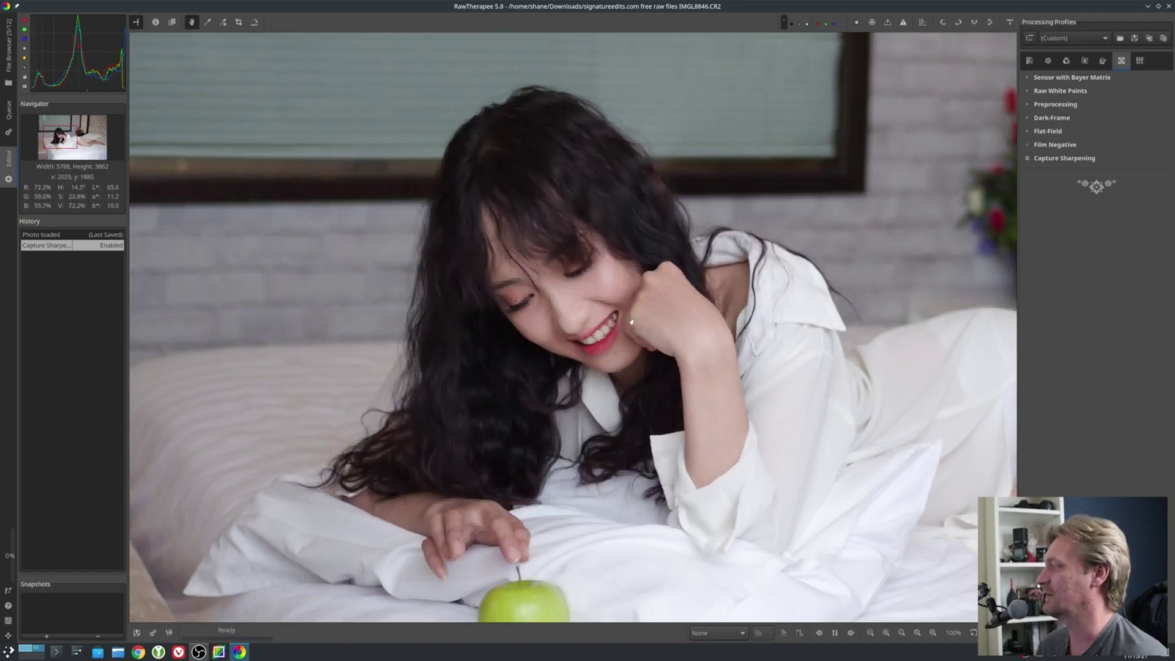
# - Fit the whole photo in view and return to the Exposure tools after checking Raw and Detail
pyautogui.press('f')
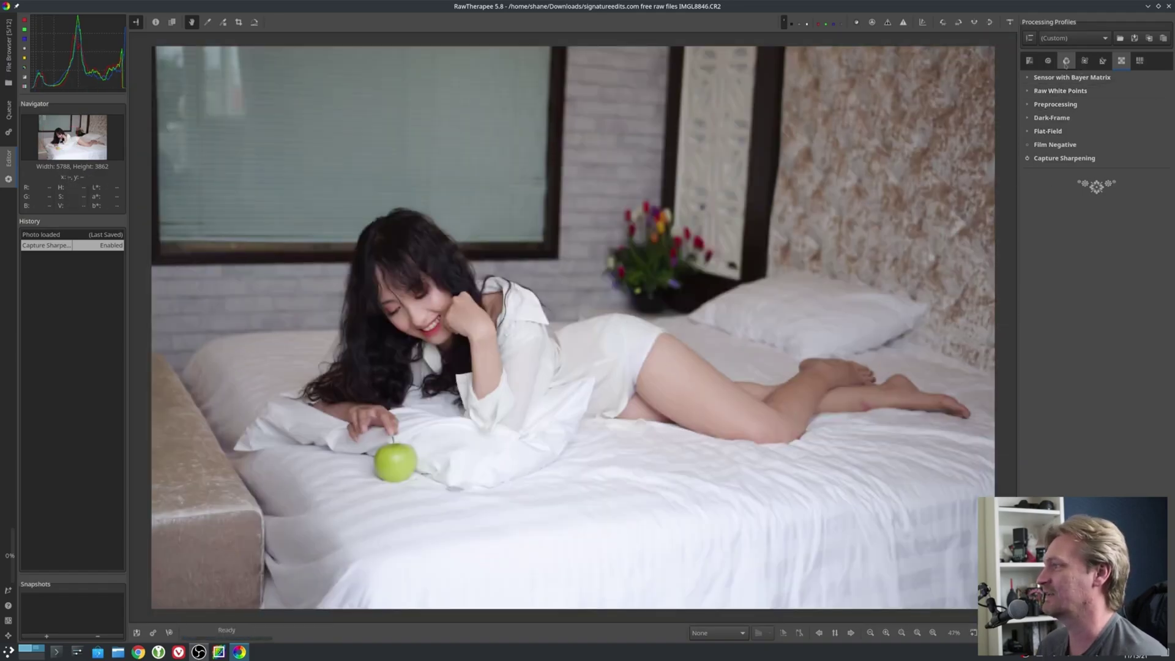
pyautogui.click(1030, 61)
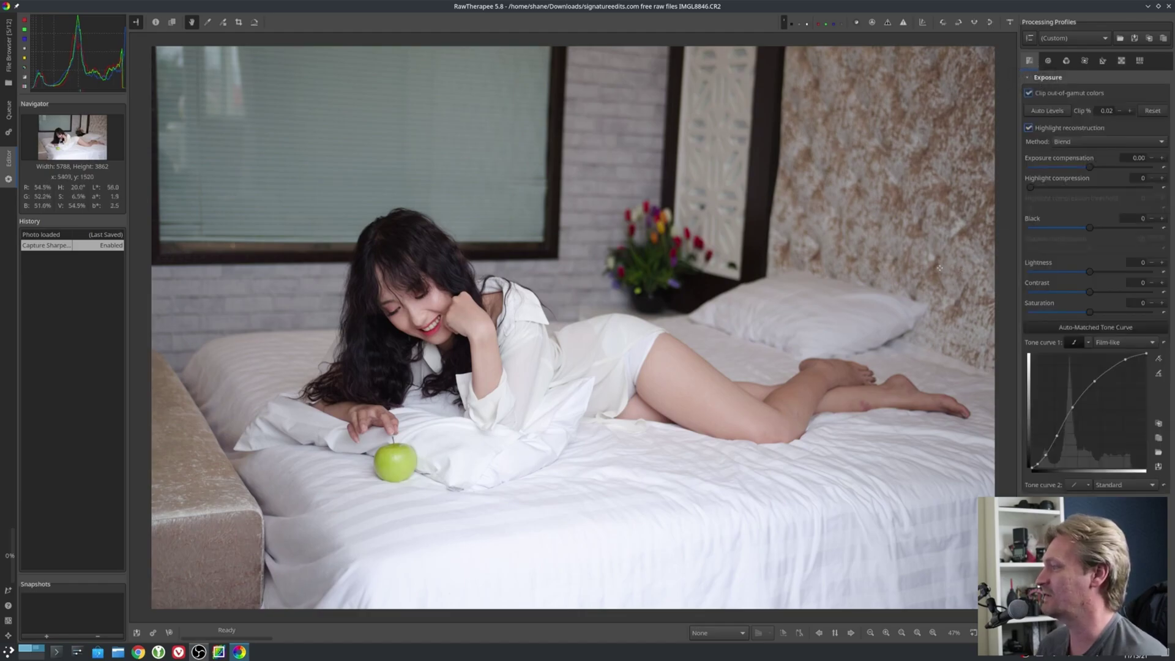
pyautogui.click(1121, 60)
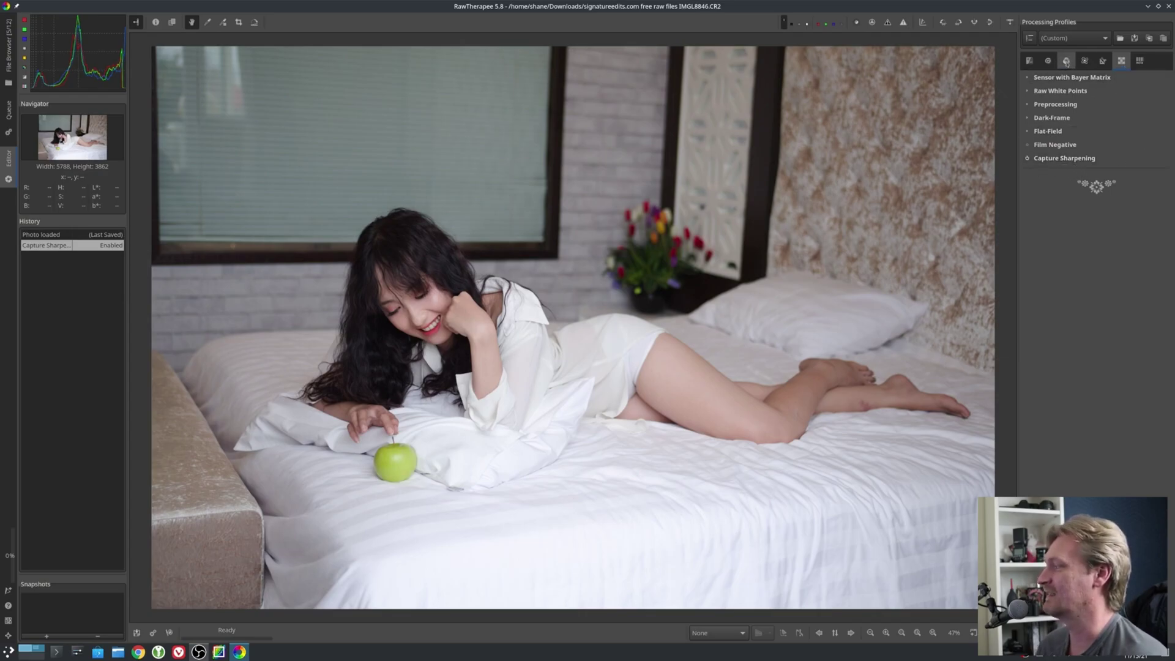
pyautogui.click(1048, 61)
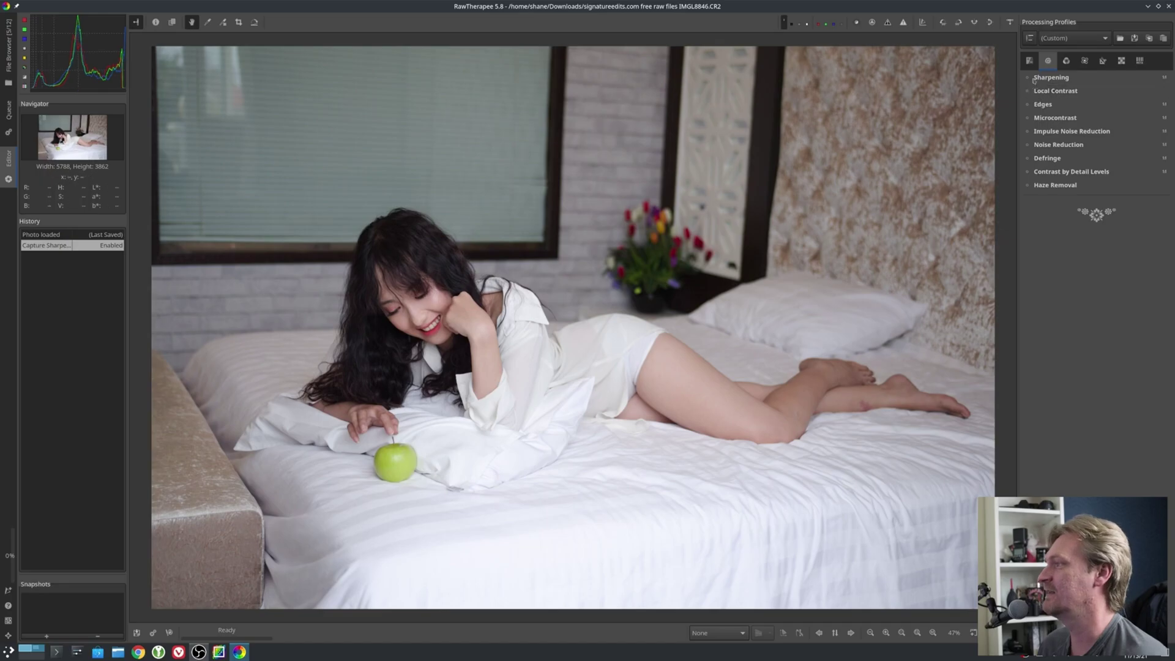
pyautogui.click(1029, 61)
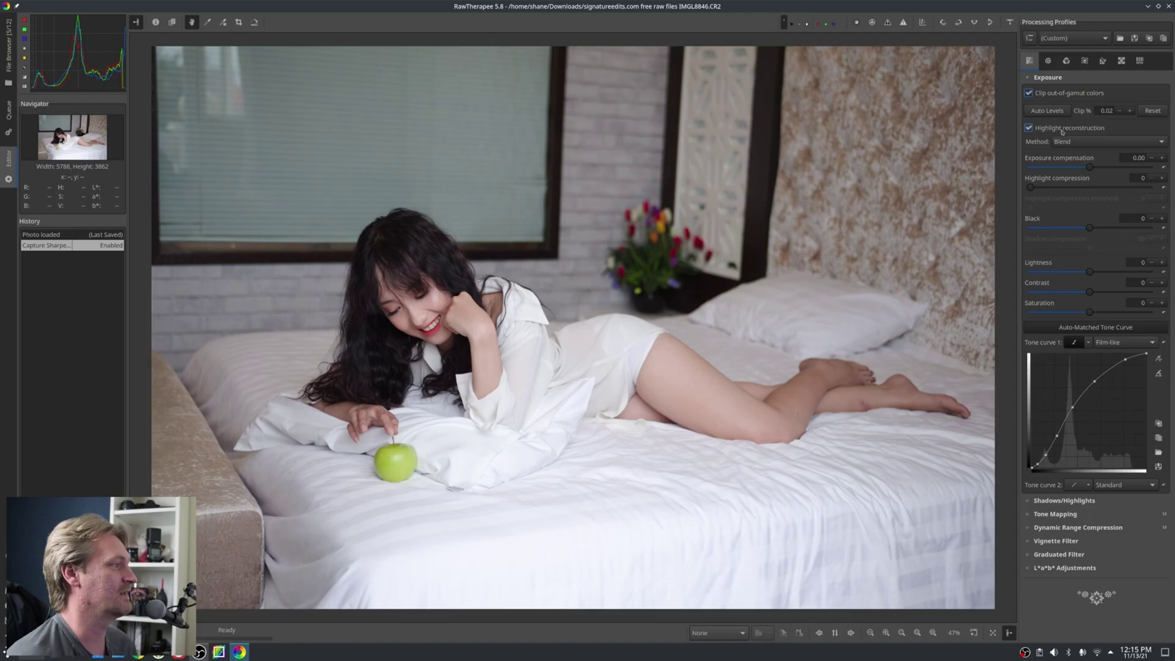
# - Set highlight reconstruction to Color Propagation after briefly trying Luminance Recovery
pyautogui.click(1161, 142)
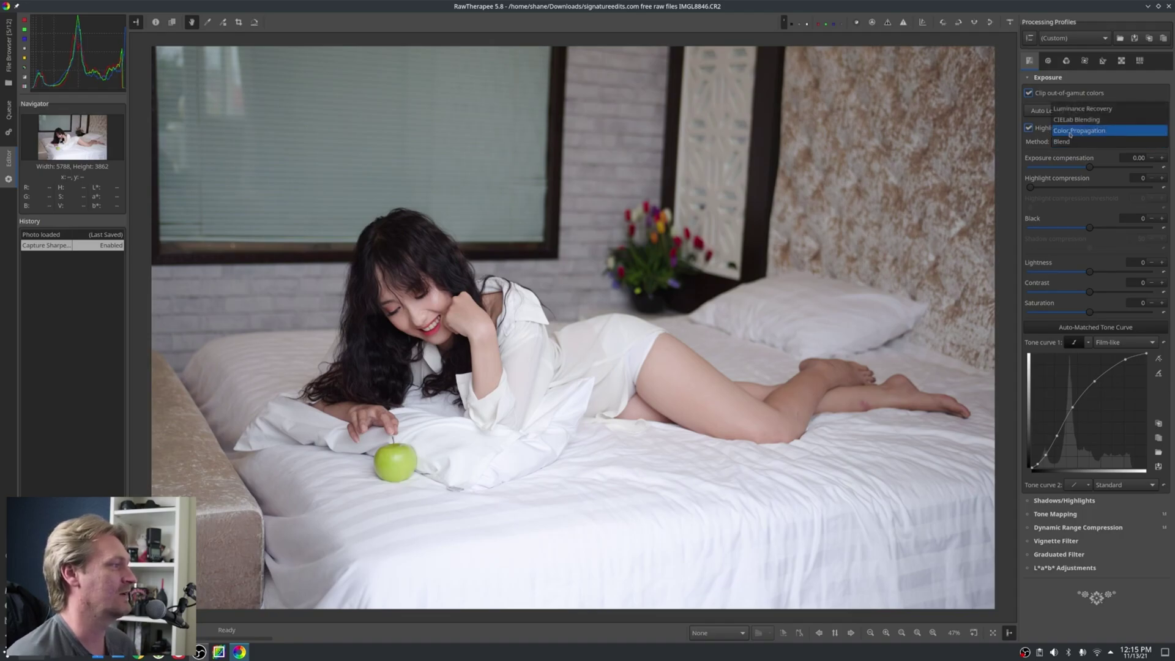
pyautogui.click(1101, 132)
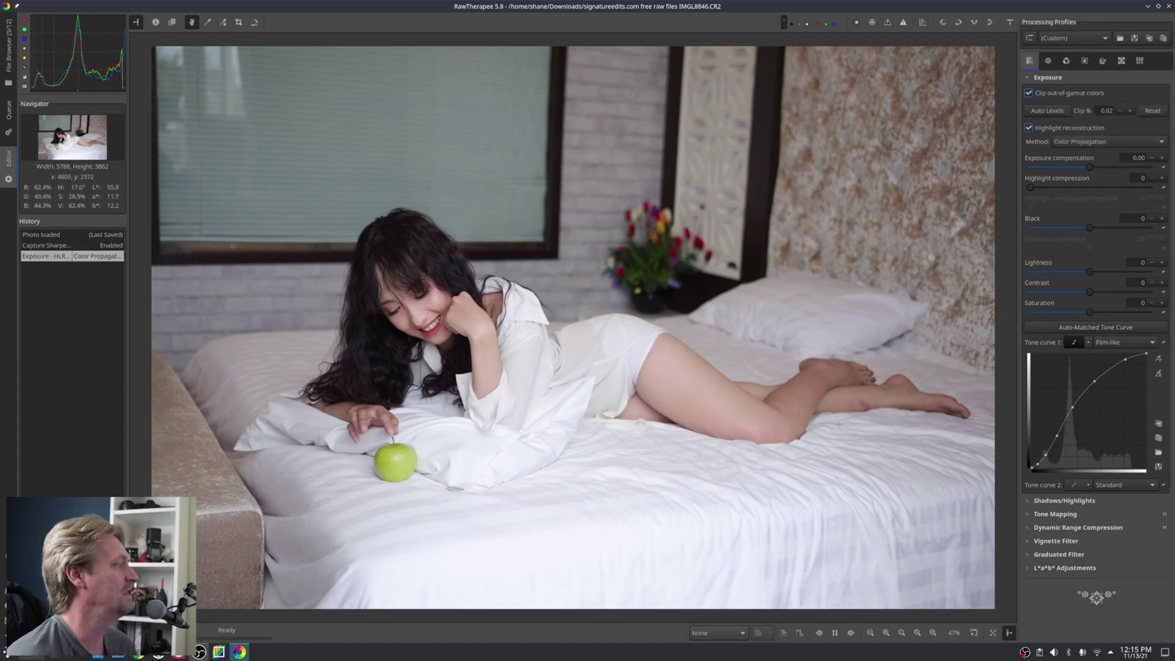
pyautogui.click(1120, 143)
pyautogui.click(1149, 140)
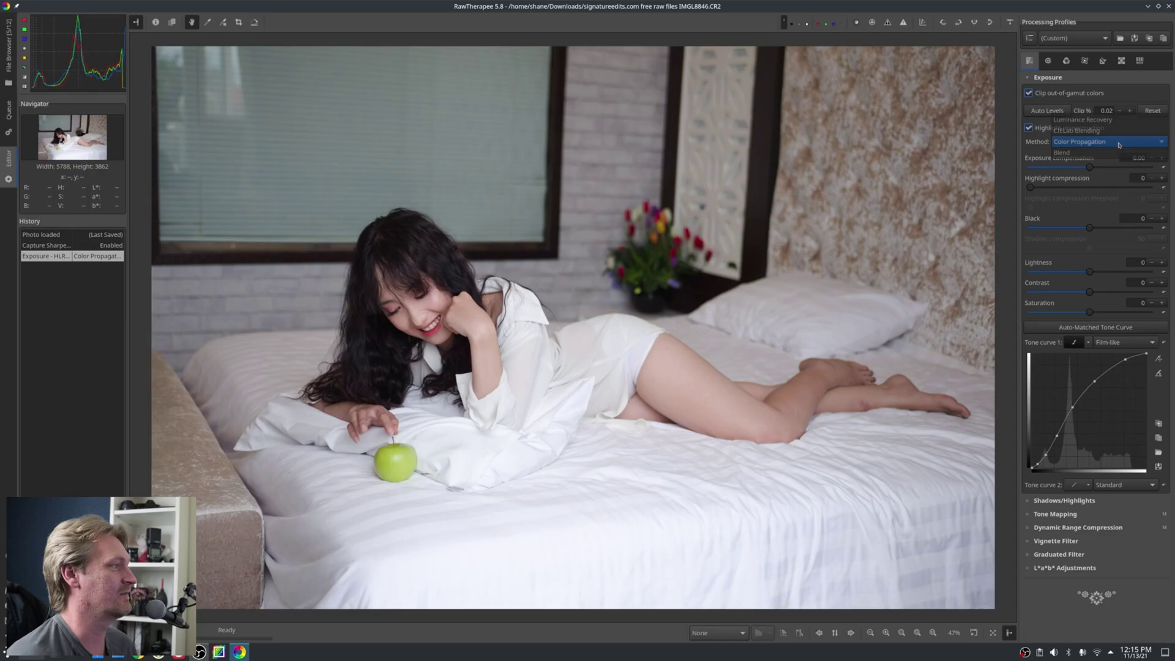
pyautogui.click(1150, 141)
pyautogui.click(1108, 120)
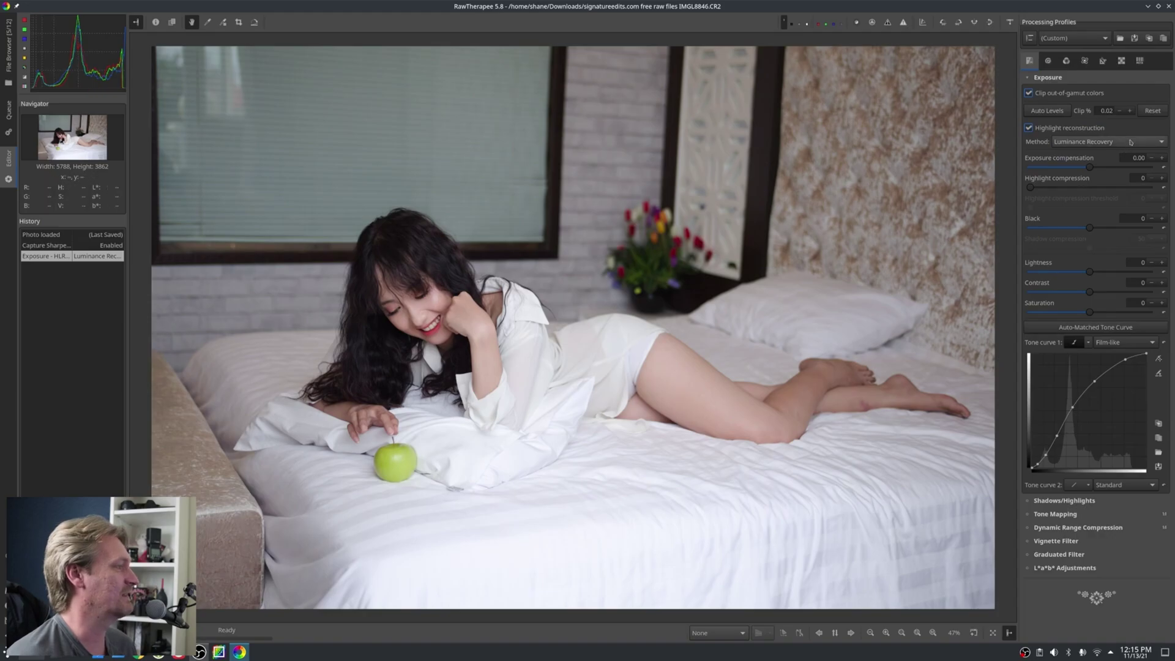
pyautogui.click(1101, 141)
pyautogui.click(1104, 164)
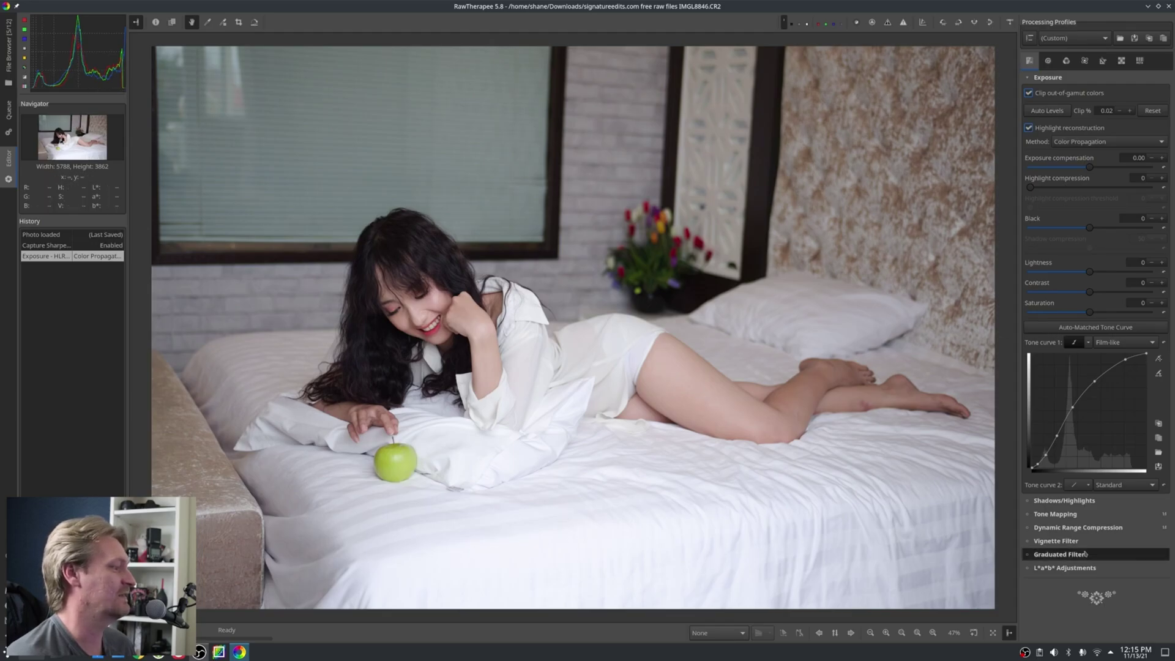
# - Enable Shadows/Highlights, pull Highlights down with clipping shown, and choose L*a*b* colour space
pyautogui.click(1067, 502)
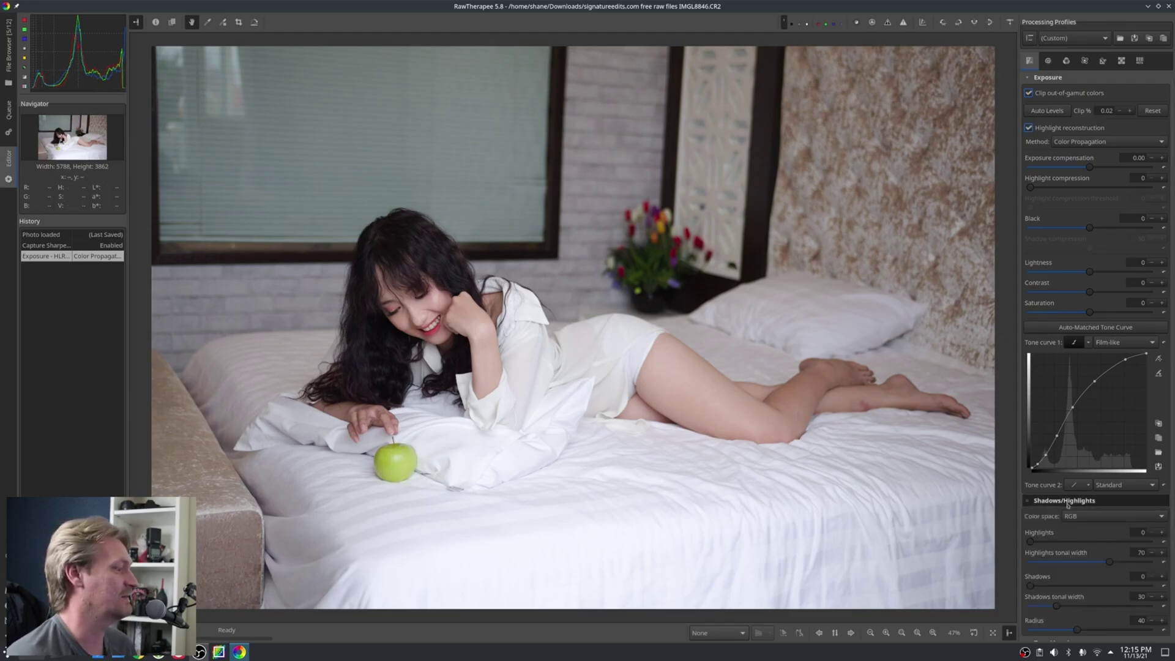
pyautogui.scroll(-3, 1099, 379)
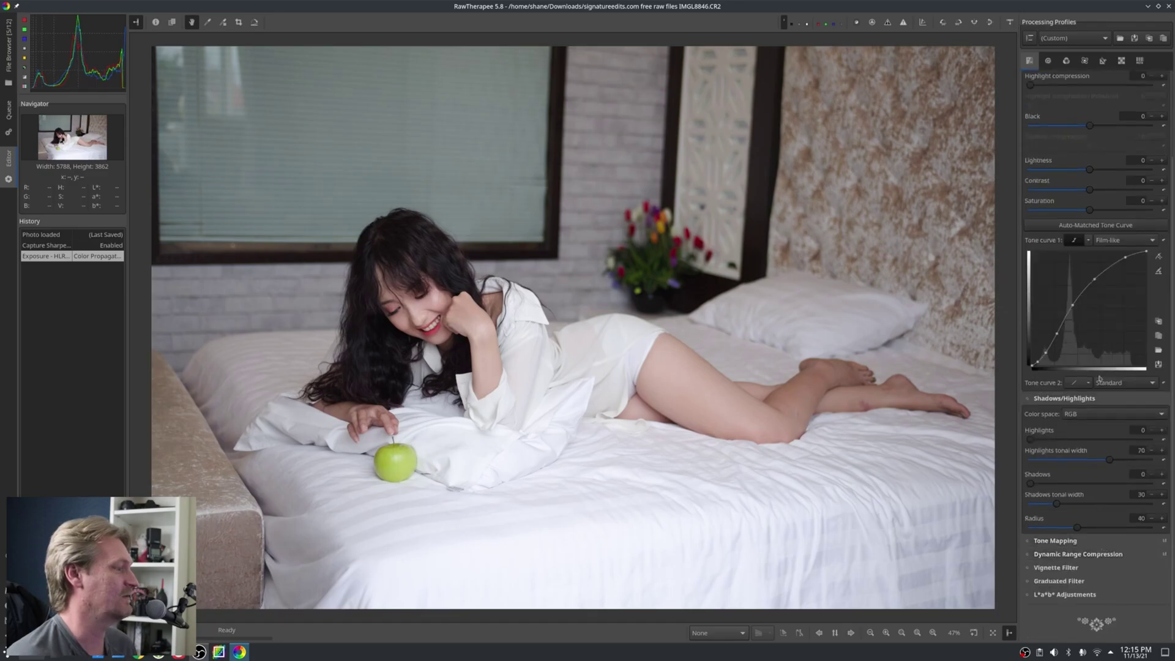
pyautogui.click(1028, 399)
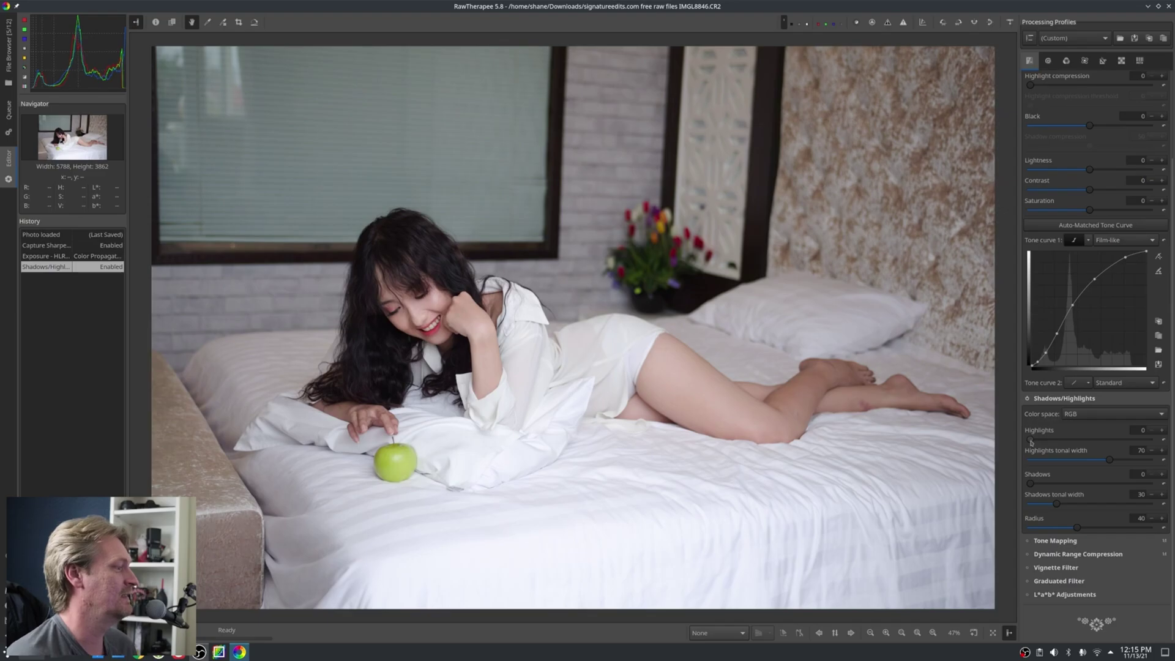
pyautogui.moveTo(1031, 441); pyautogui.dragTo(1100, 441)
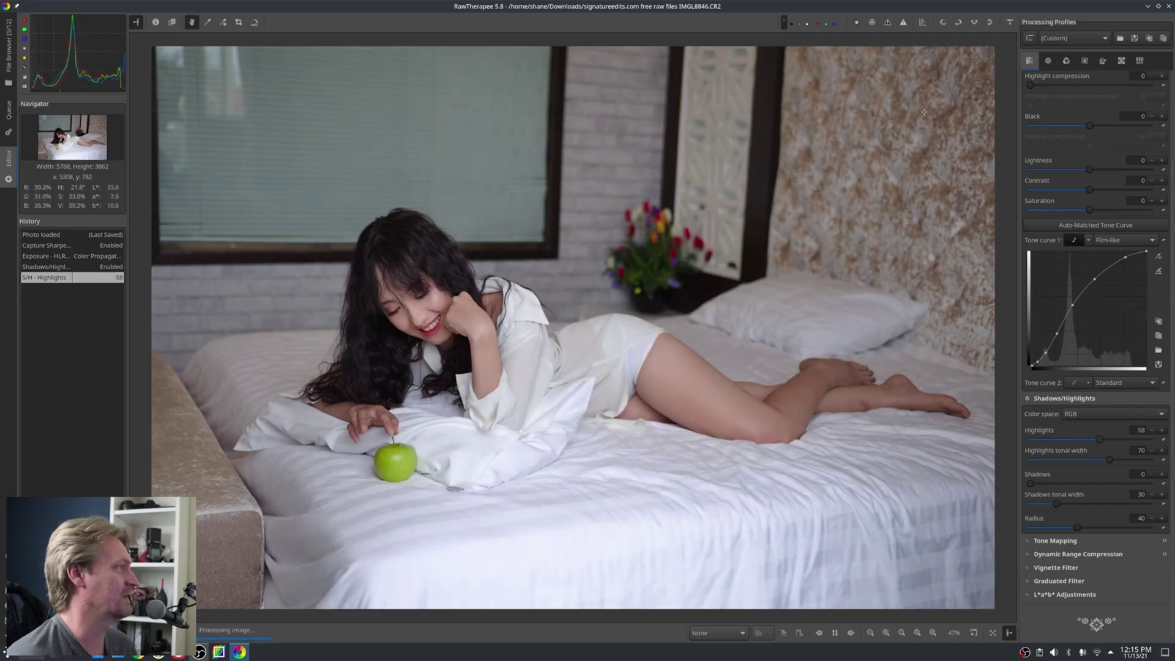
pyautogui.click(904, 23)
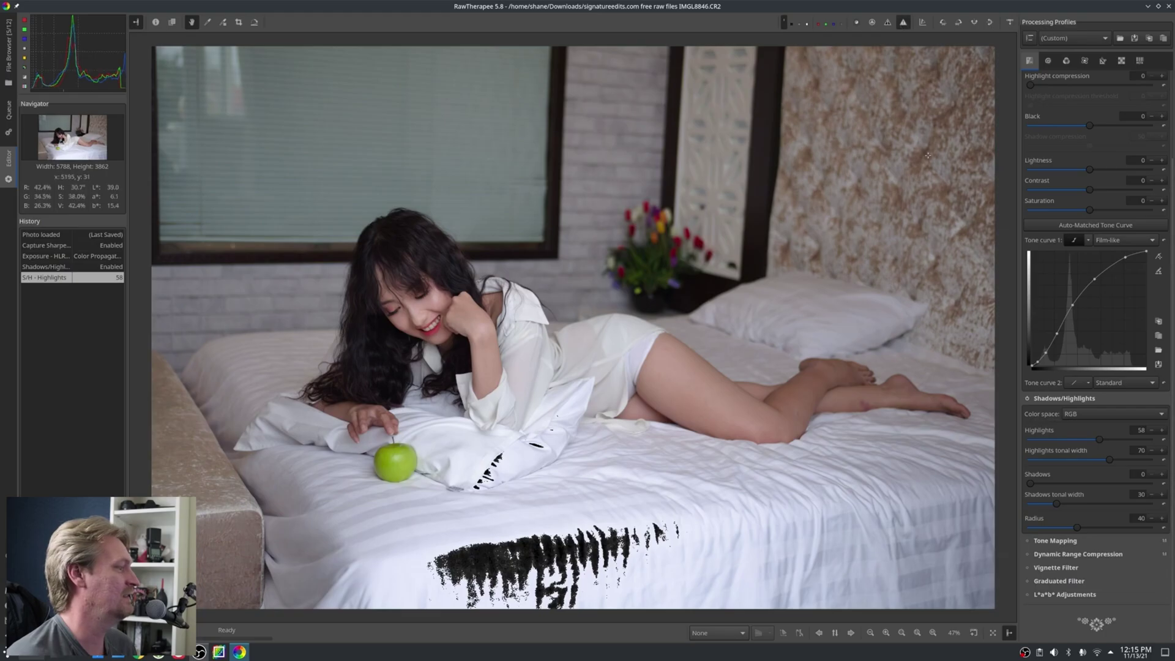
pyautogui.moveTo(1100, 441); pyautogui.dragTo(1082, 440)
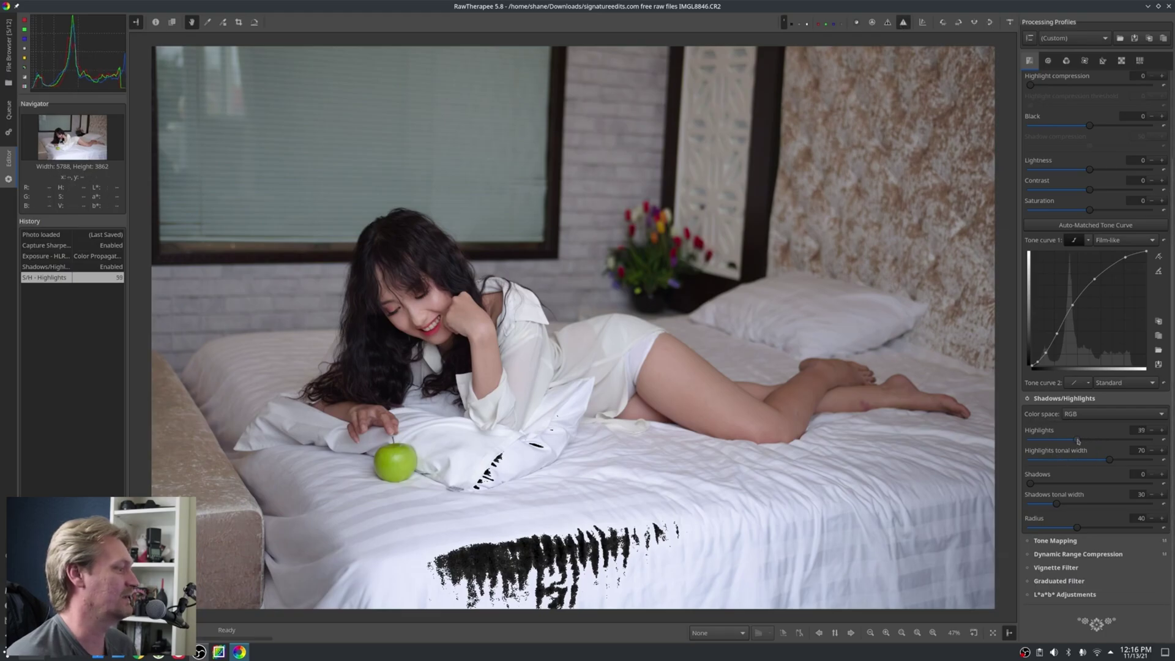
pyautogui.click(1156, 414)
pyautogui.click(1110, 428)
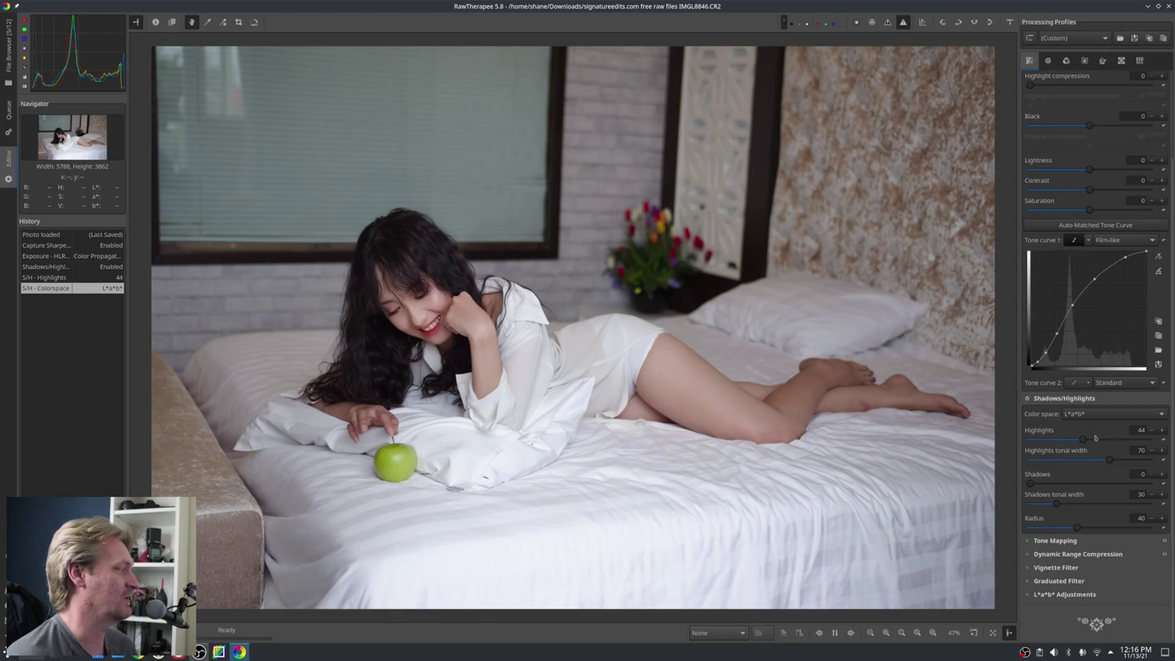
# - Compare Highlights off versus on and RGB versus L*a*b*, settling on Highlights 36 in L*a*b*
pyautogui.moveTo(1084, 441); pyautogui.dragTo(1027, 442)
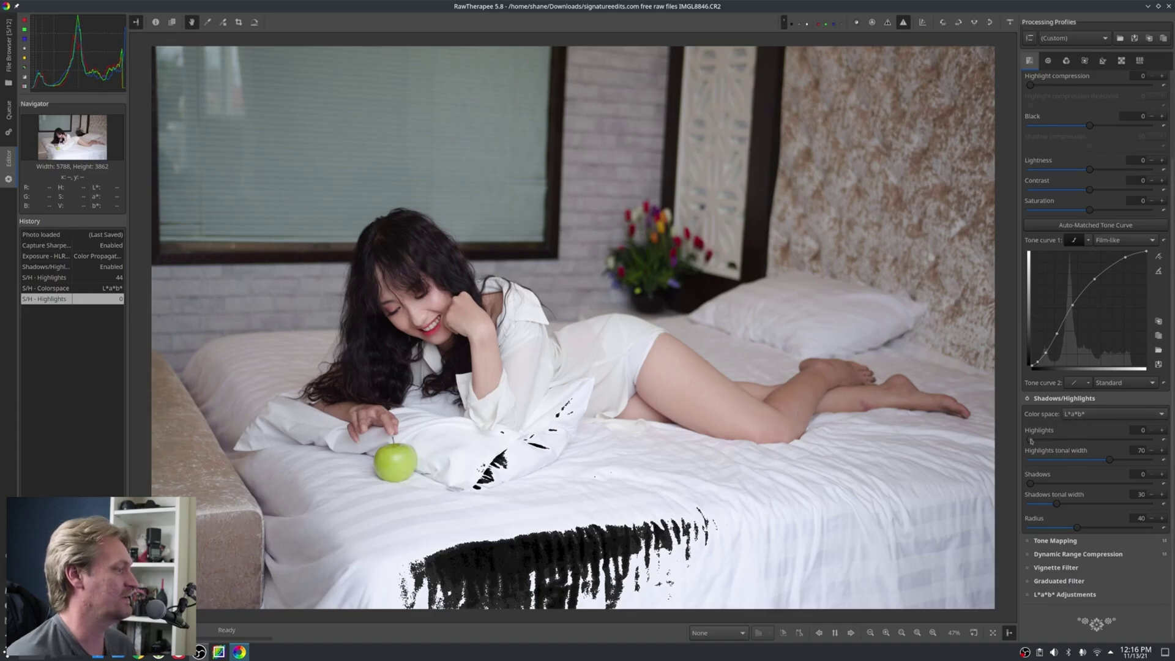
pyautogui.moveTo(1031, 440); pyautogui.dragTo(1075, 442)
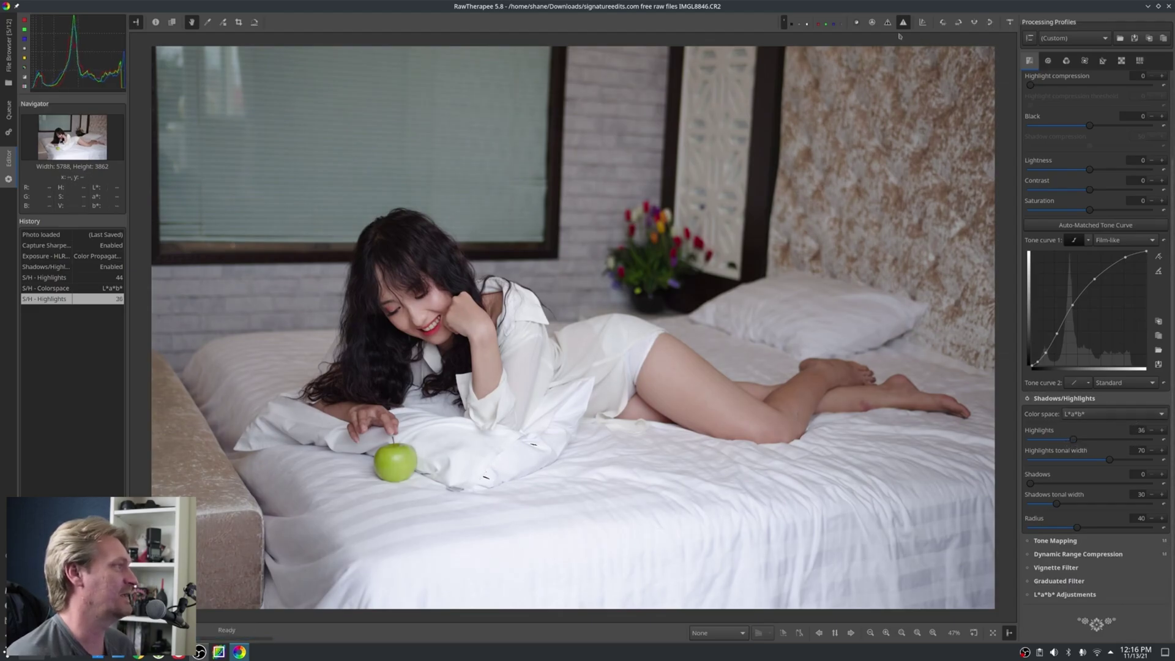
pyautogui.click(1158, 419)
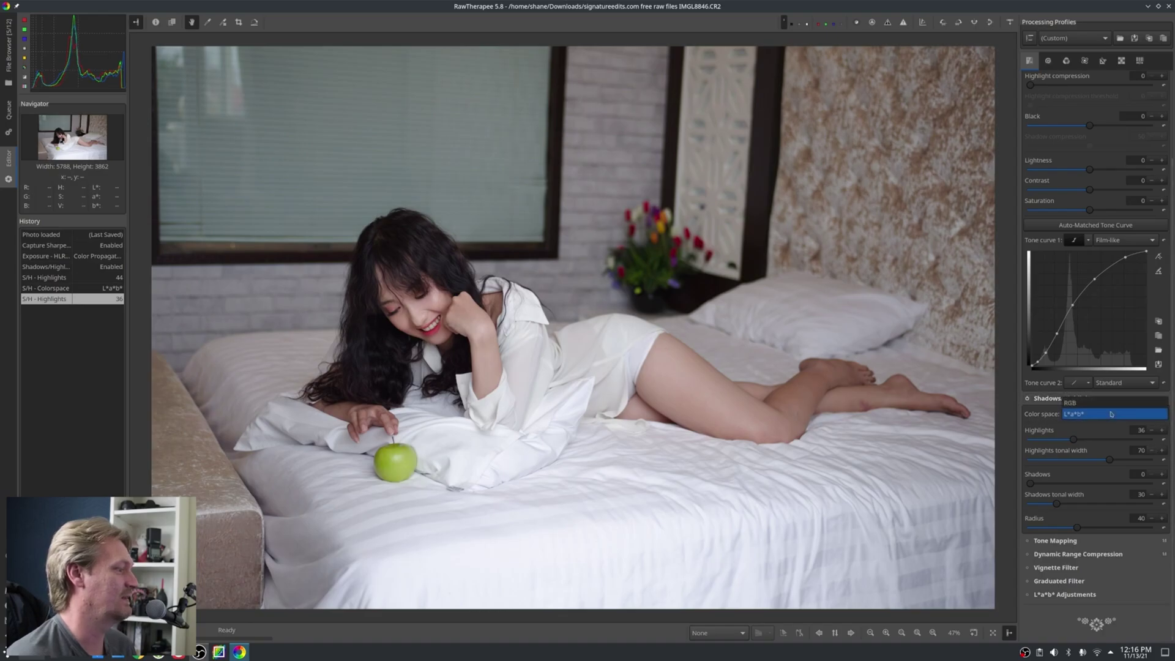
pyautogui.click(1106, 404)
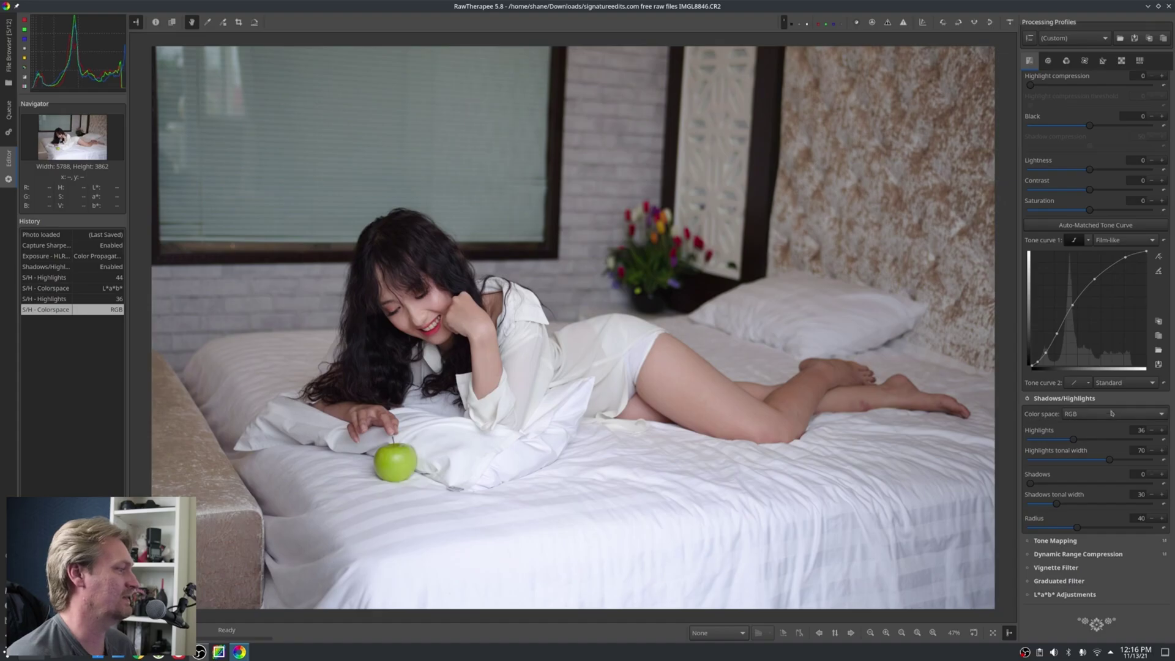
pyautogui.click(1105, 414)
pyautogui.click(1100, 426)
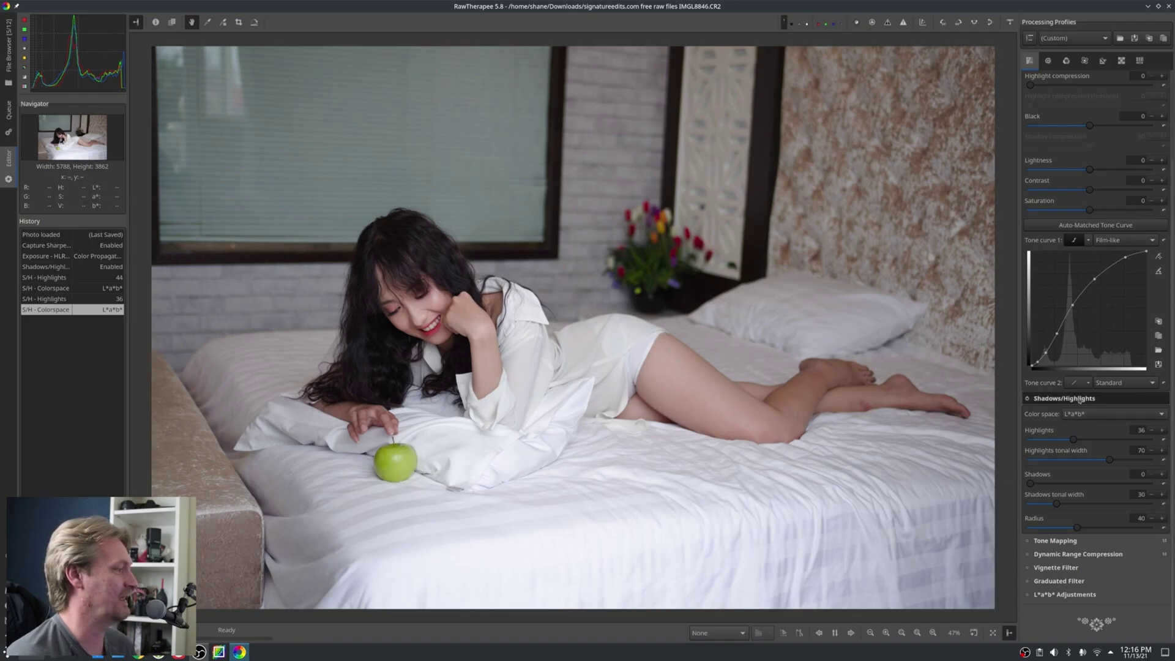
pyautogui.scroll(3, 1079, 401)
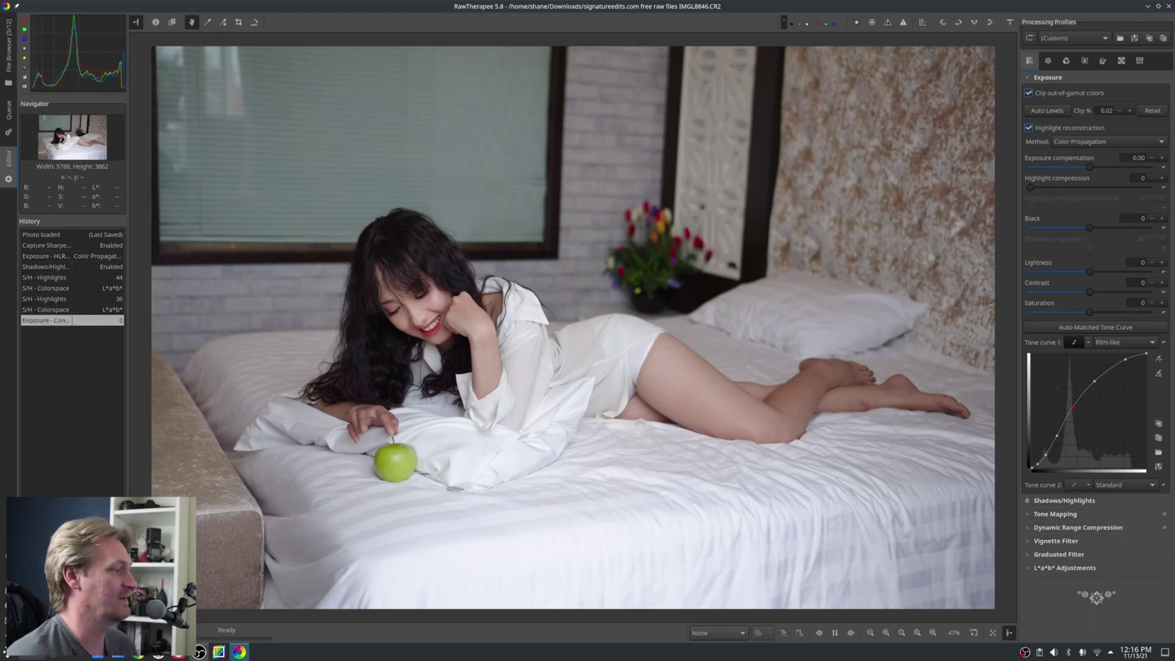
# - Make Tone curve 2 a Standard curve with a lifted black point and reshaped lower and upper tones
pyautogui.click(1088, 485)
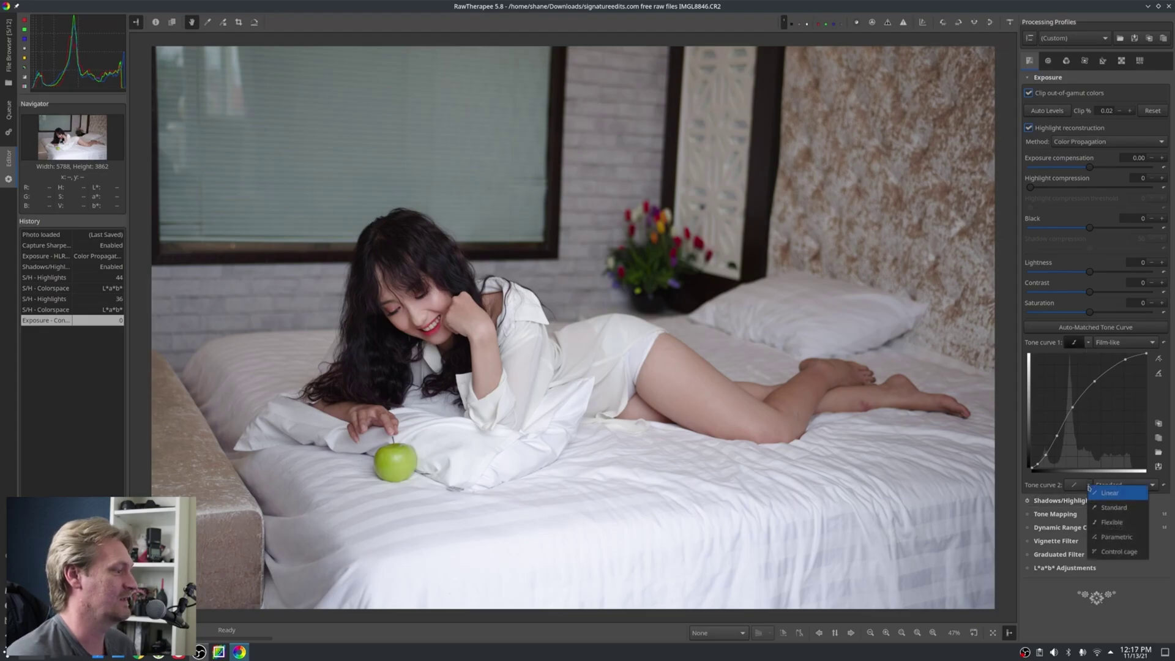
pyautogui.click(1117, 508)
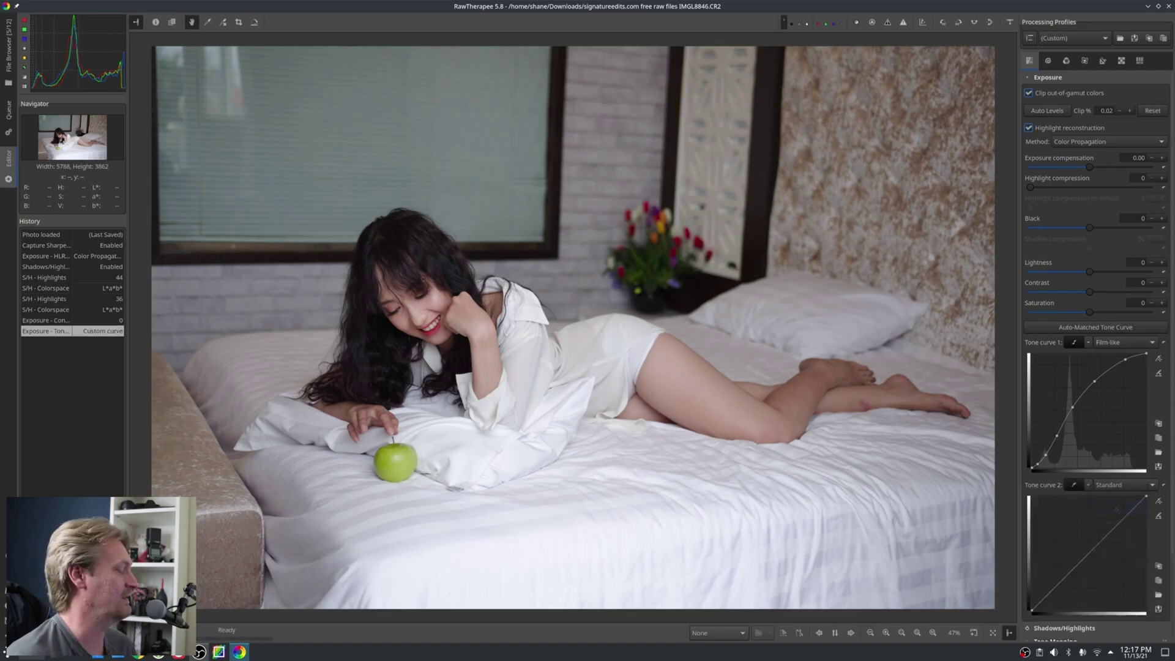
pyautogui.scroll(-3, 1117, 508)
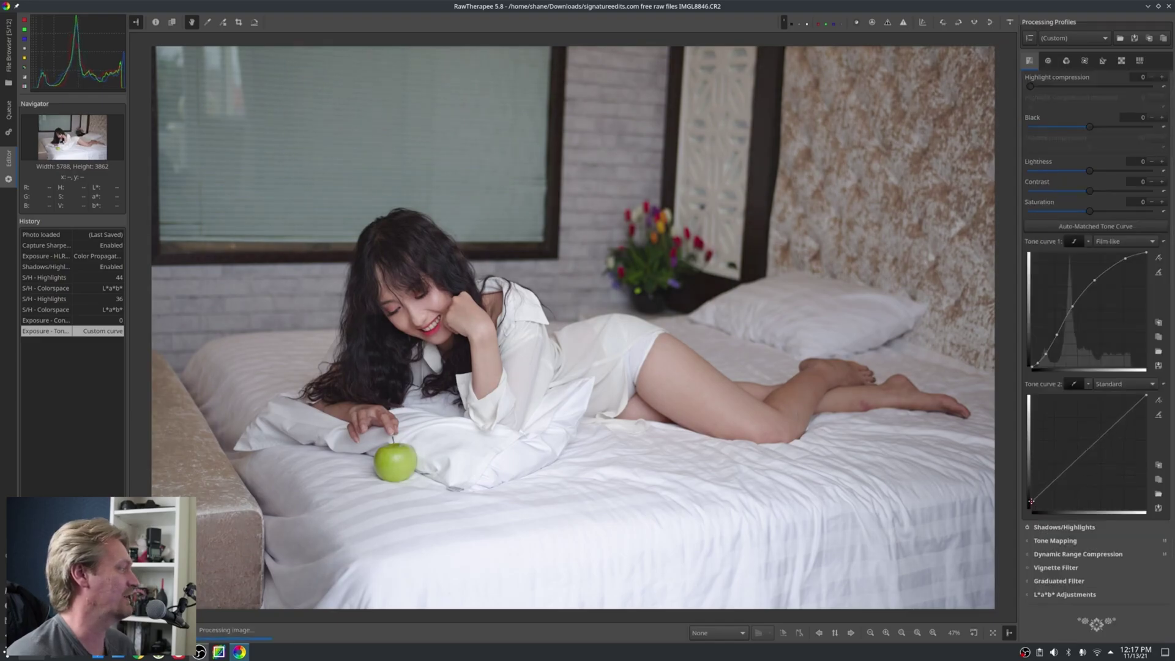
pyautogui.moveTo(1031, 502); pyautogui.dragTo(1030, 498)
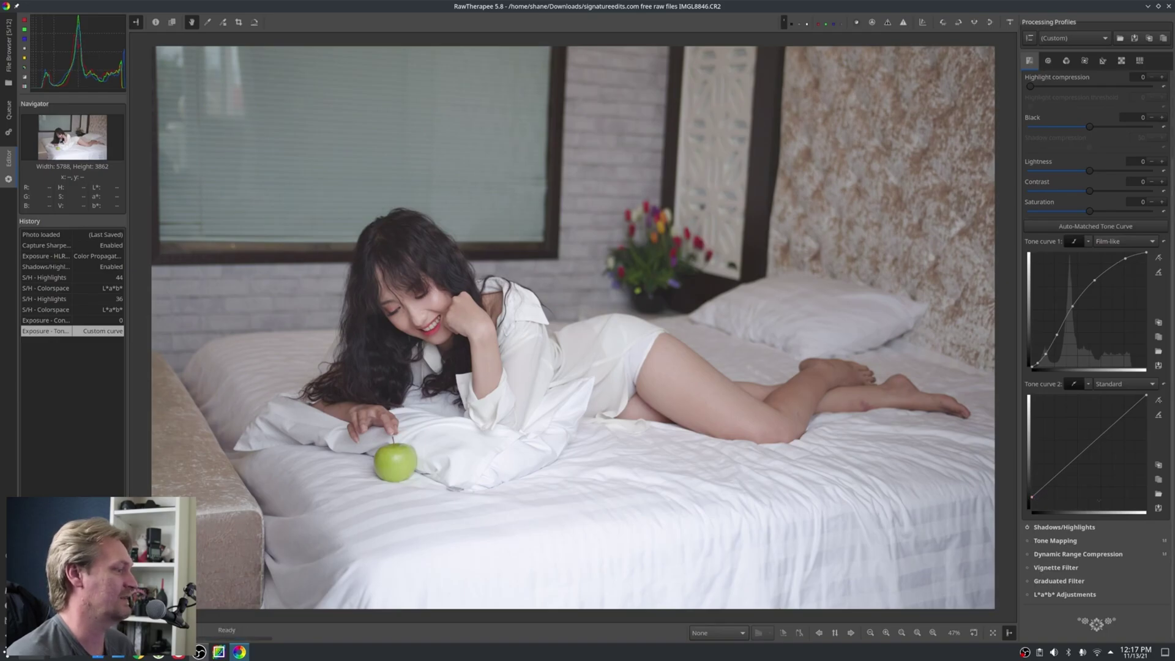
pyautogui.click(1047, 485)
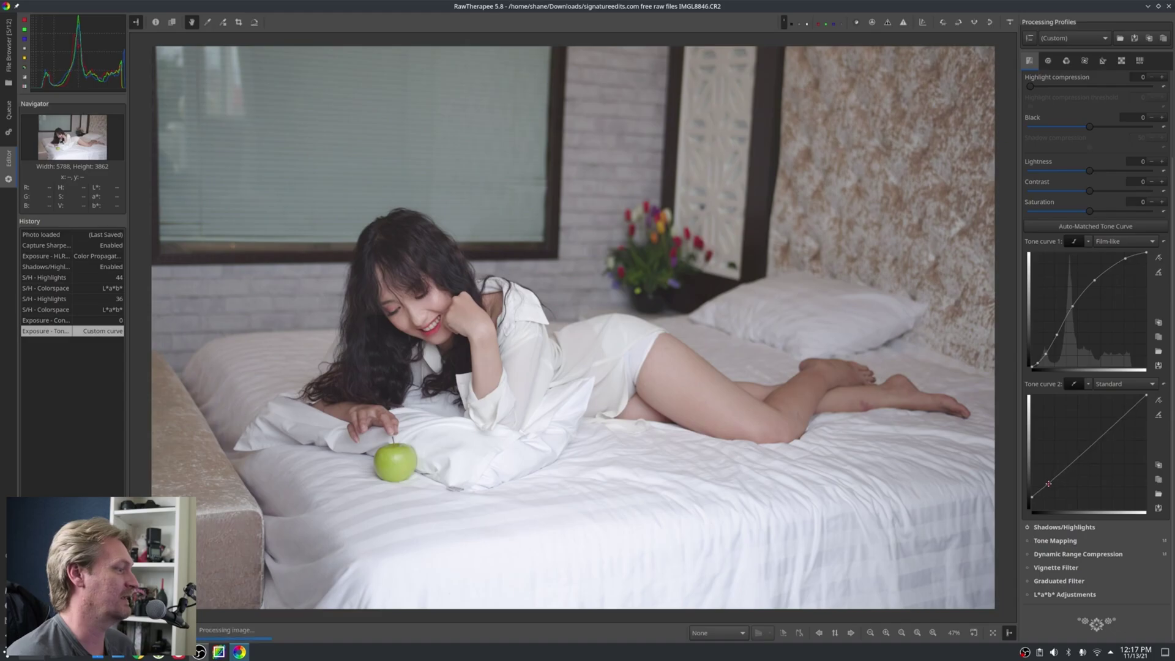
pyautogui.moveTo(1048, 485); pyautogui.dragTo(1047, 488)
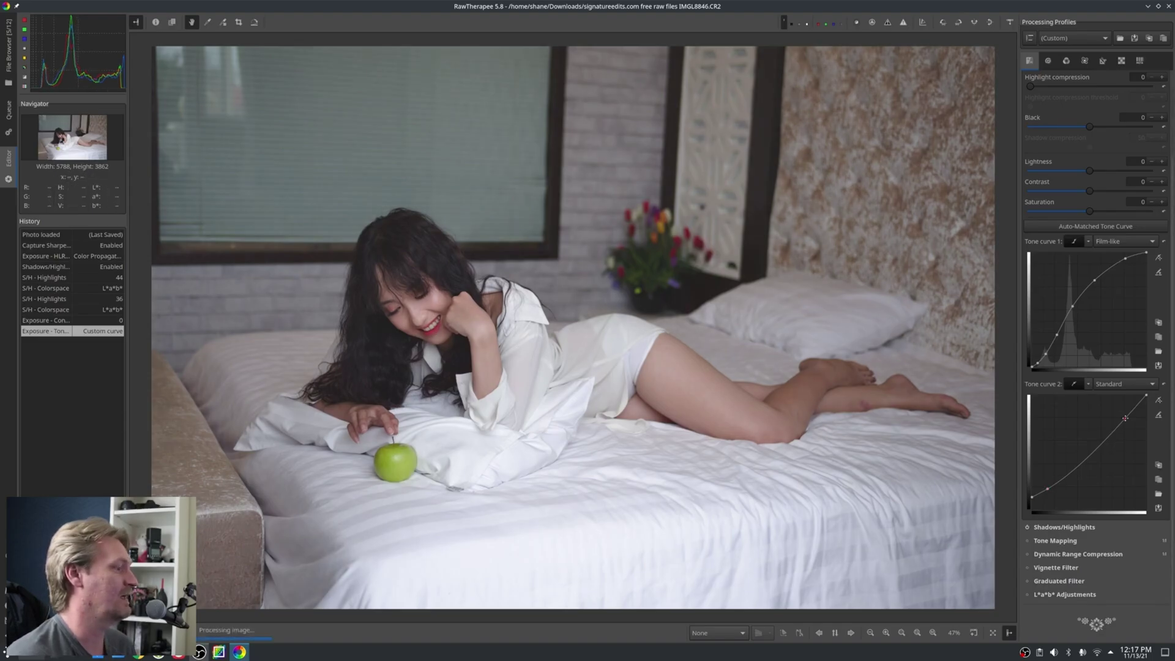
pyautogui.moveTo(1125, 413); pyautogui.dragTo(1127, 413)
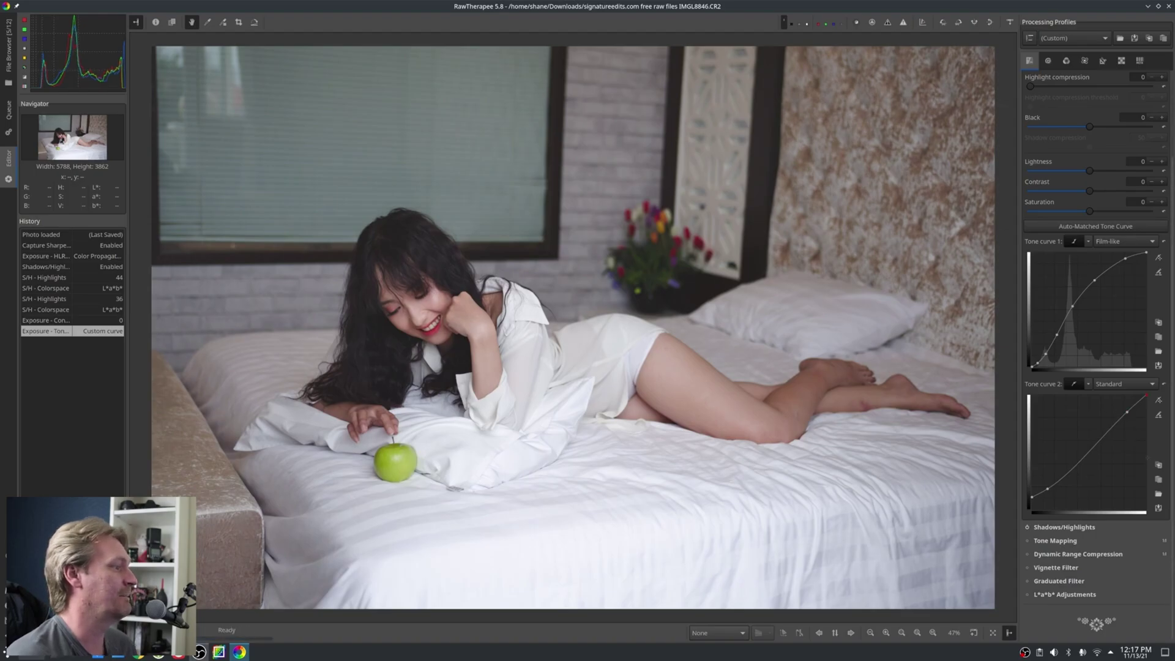
pyautogui.scroll(3, 1042, 427)
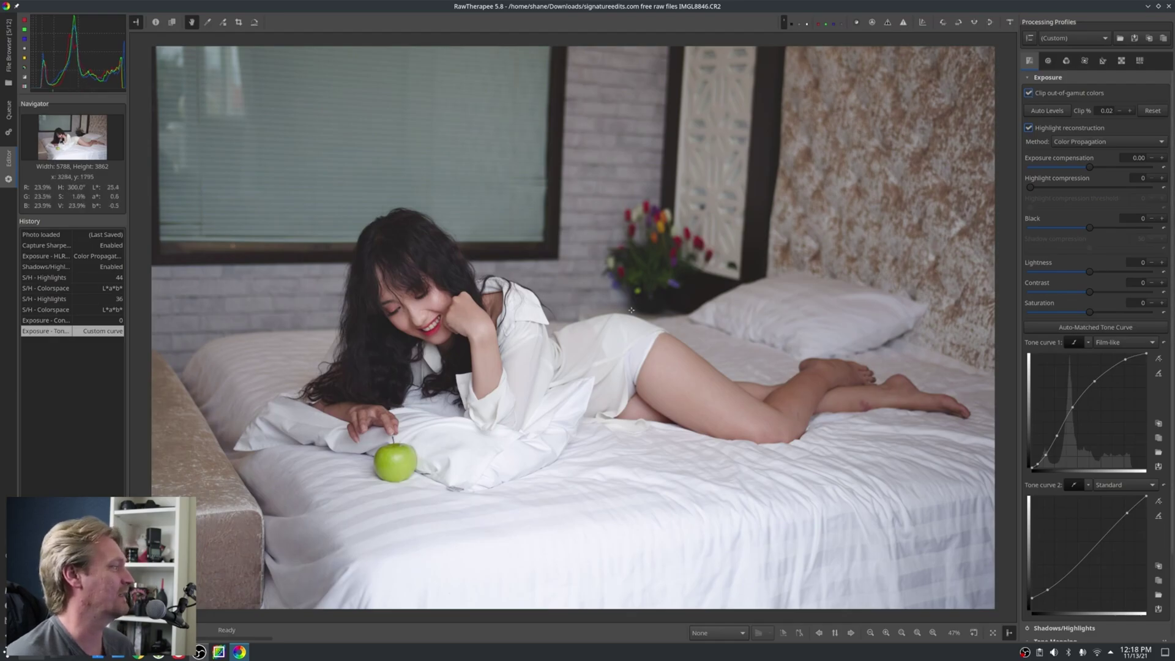
# - Enable Vibrance with Pastel Tones at about -29 and Protect skin-tones ticked
pyautogui.click(1067, 61)
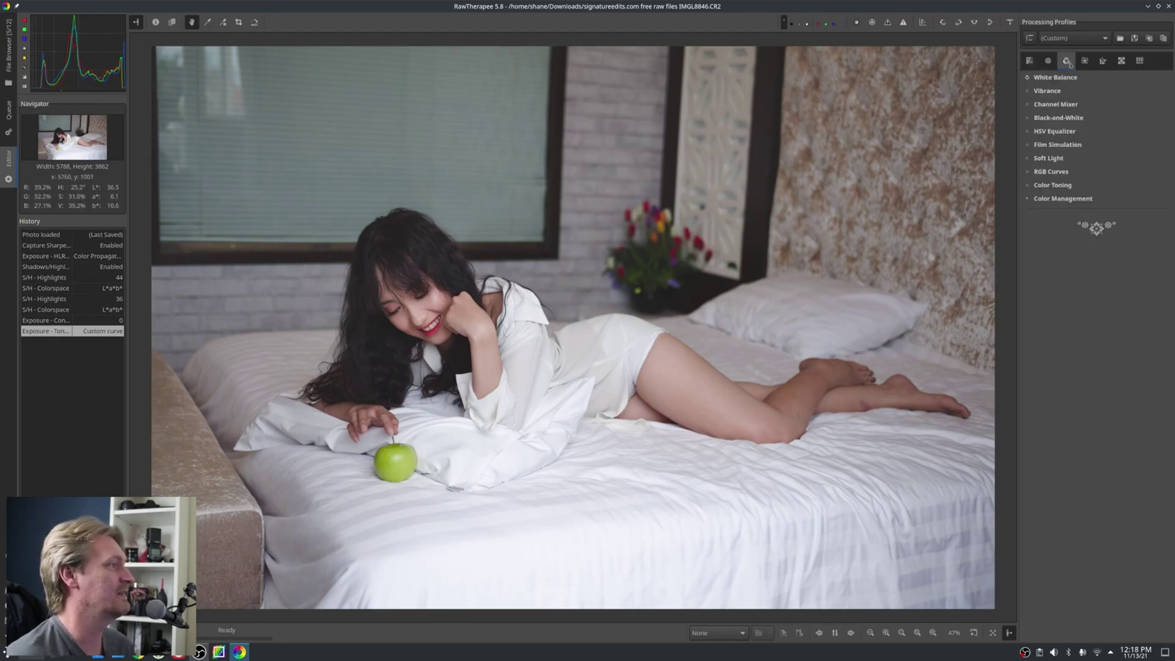
pyautogui.click(1067, 92)
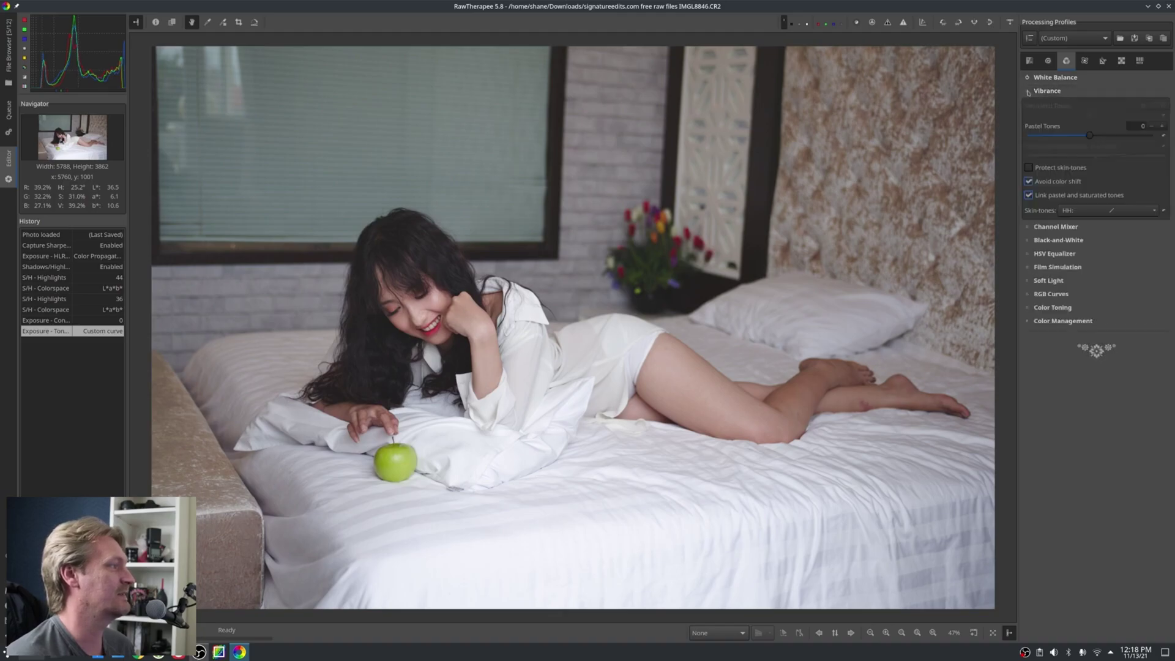
pyautogui.click(1028, 92)
pyautogui.moveTo(1090, 138); pyautogui.dragTo(1083, 137)
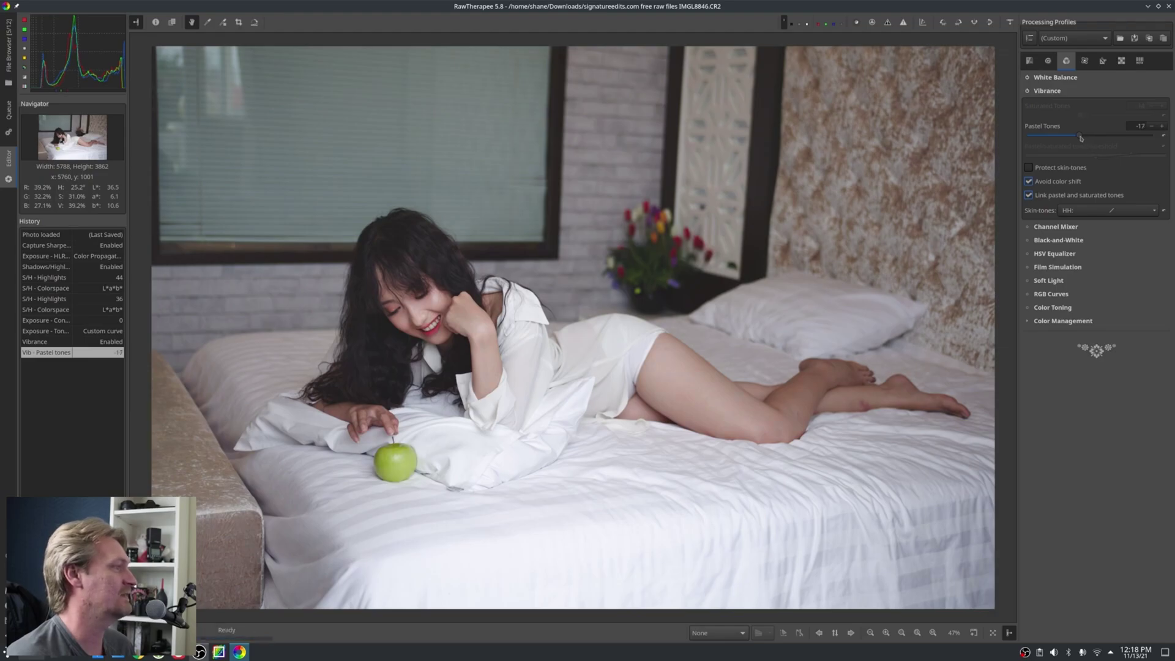
pyautogui.moveTo(1081, 137); pyautogui.dragTo(1077, 138)
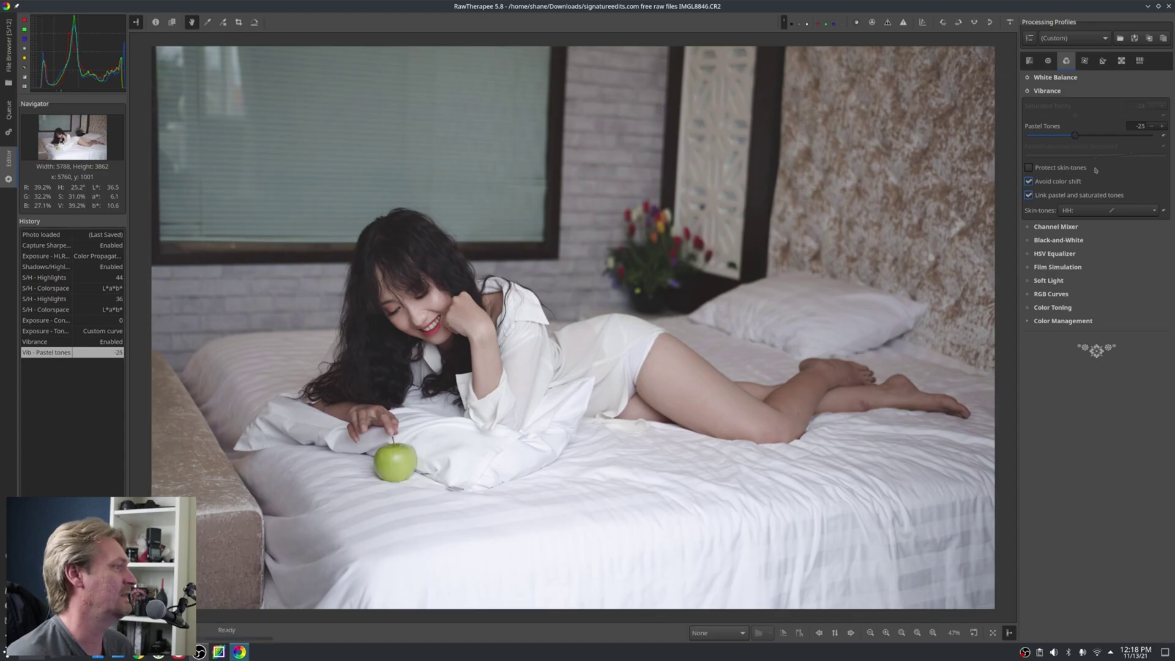
pyautogui.click(1030, 167)
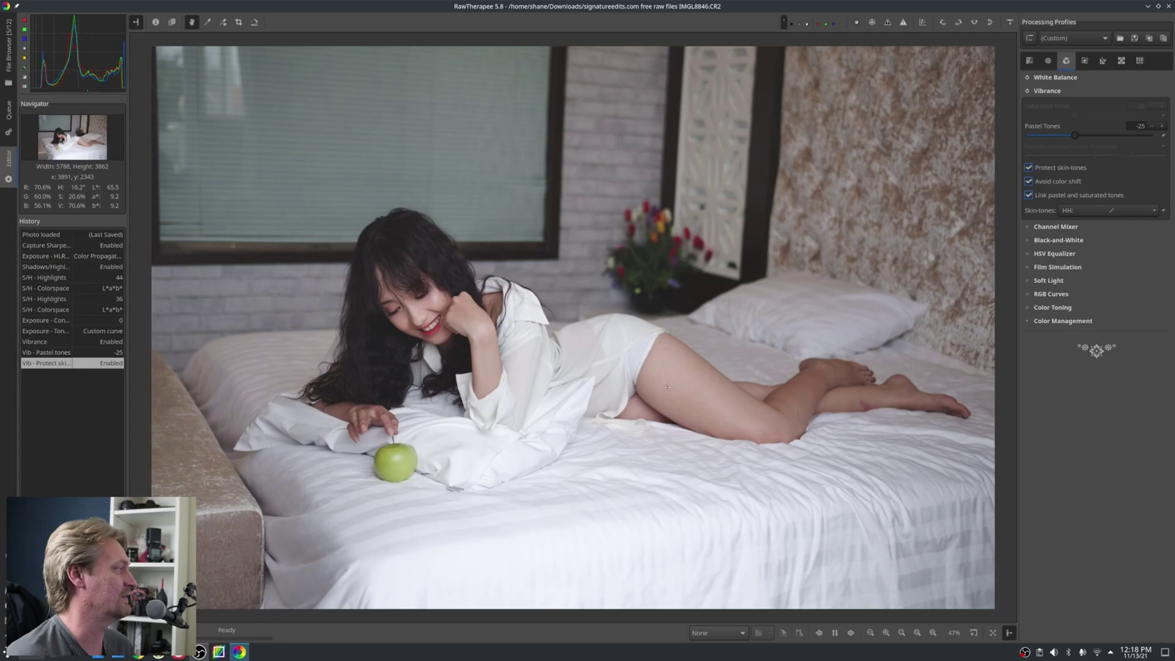
pyautogui.moveTo(1074, 135)
pyautogui.mouseDown()
pyautogui.moveTo(1042, 137)
pyautogui.moveTo(1090, 136)
pyautogui.moveTo(1074, 137)
pyautogui.mouseUp()
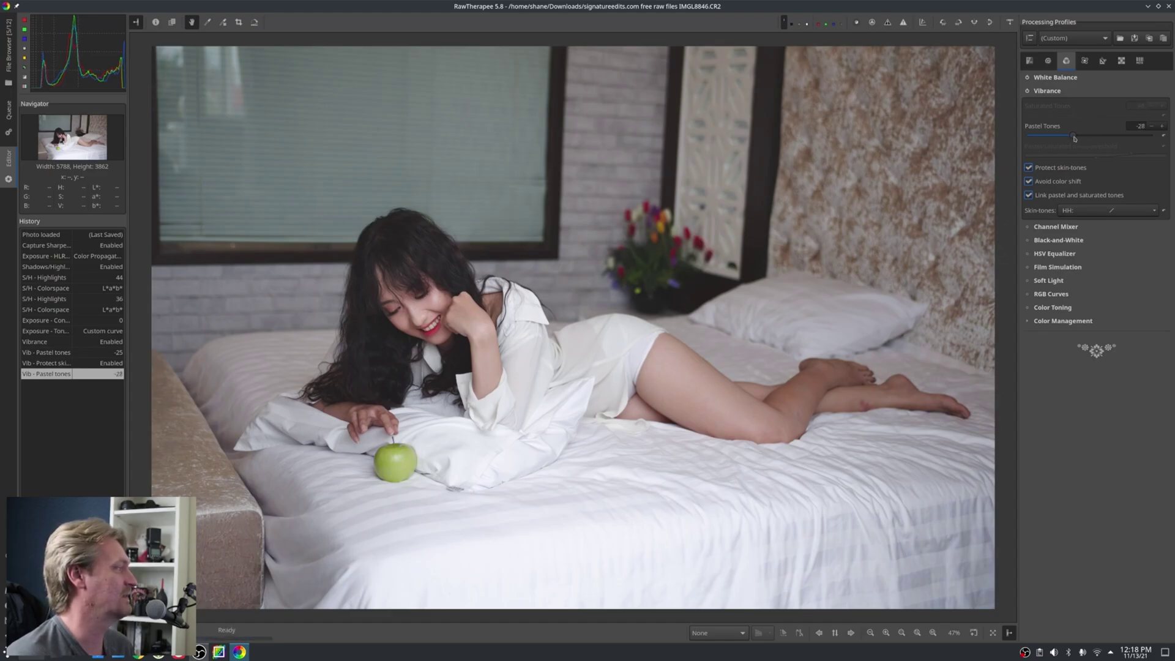
# - Warm the white balance temperature slightly to about 5013
pyautogui.click(1092, 92)
pyautogui.click(1077, 77)
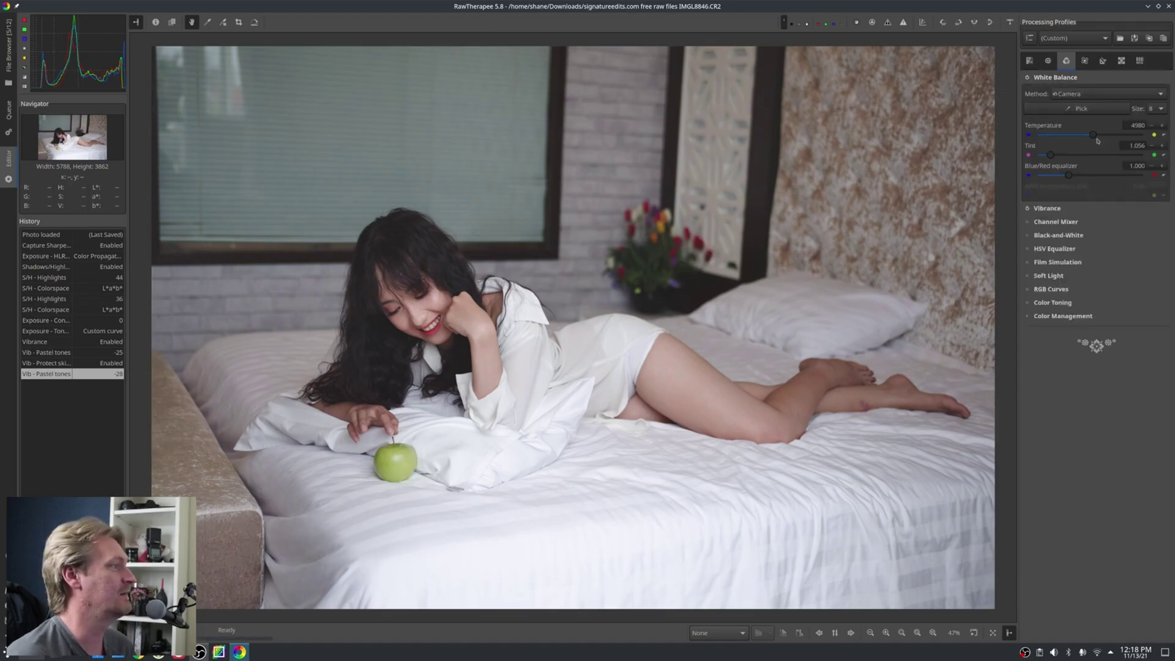
pyautogui.moveTo(1094, 136); pyautogui.dragTo(1096, 137)
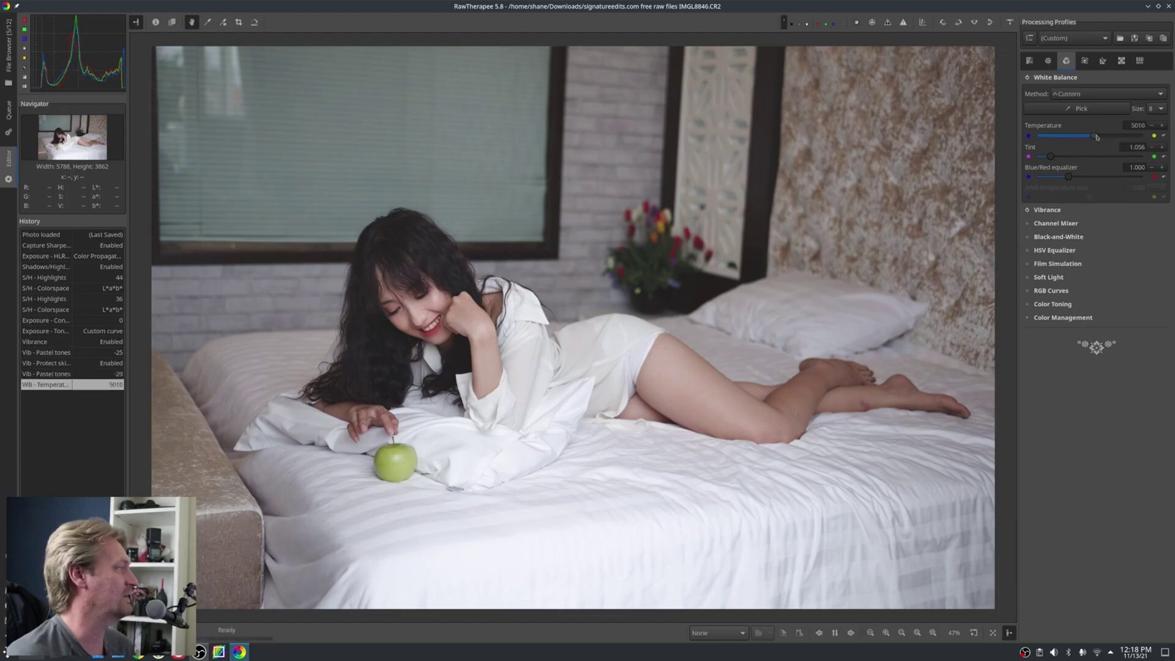
# - Show the Detail tools and zoom to 100% centred on the woman's face
pyautogui.hotkey('alt', 'd')
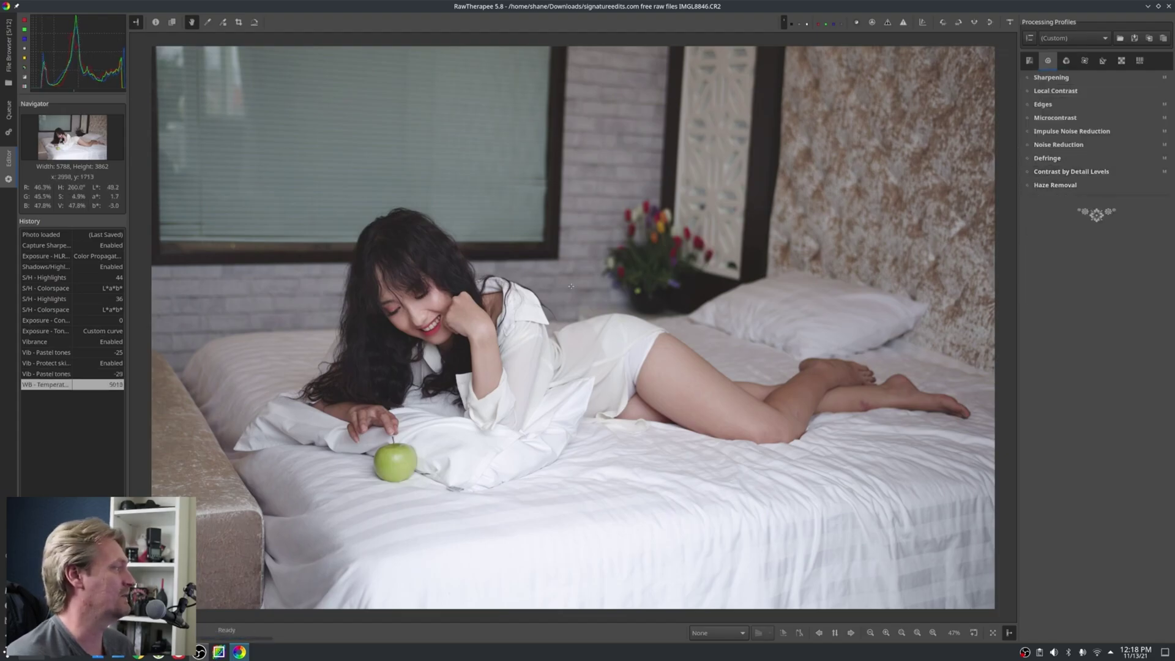
pyautogui.scroll(3, 468, 297)
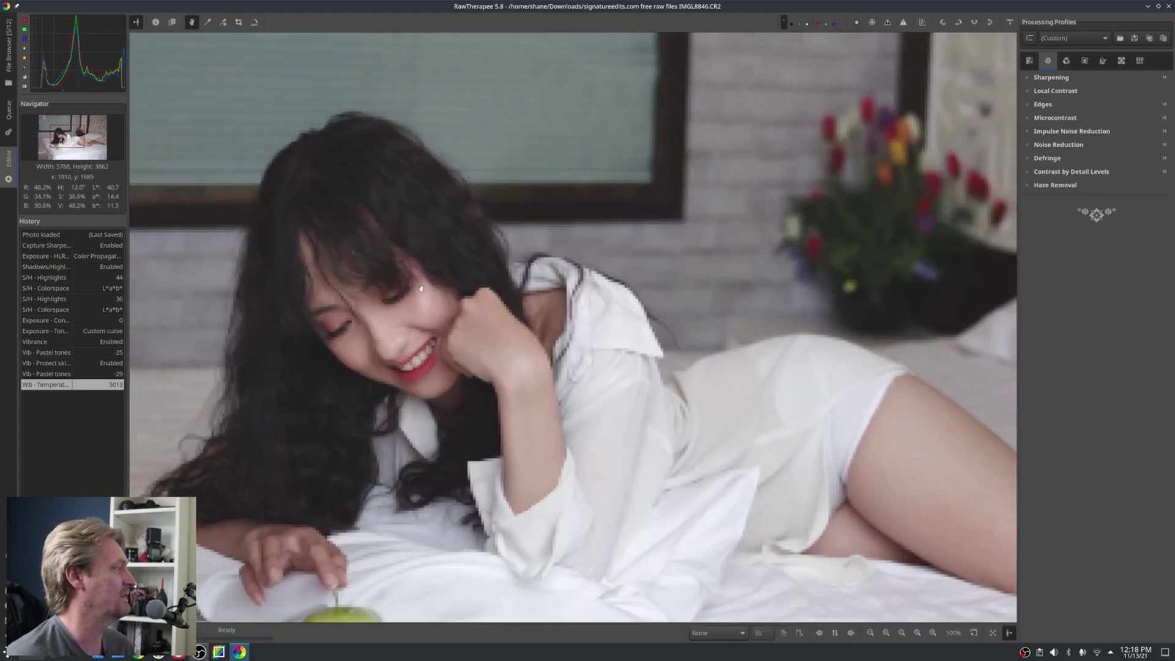
pyautogui.moveTo(468, 297); pyautogui.dragTo(775, 296)
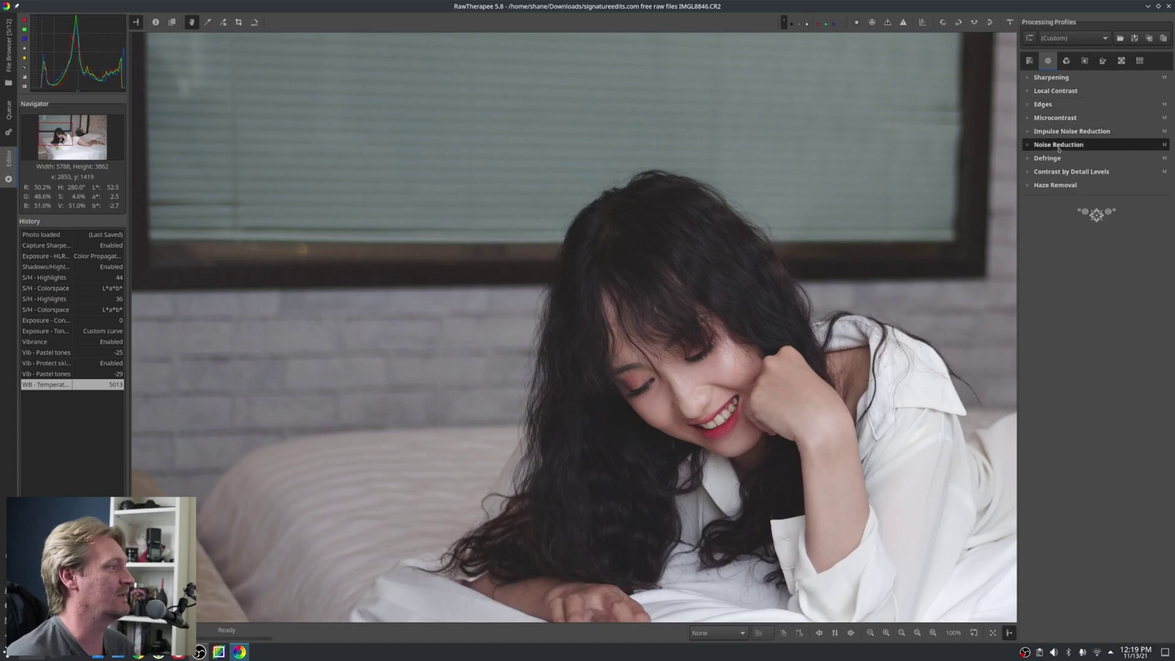
# - Enable Noise Reduction and Sharpening, then fit the whole photo back in view
pyautogui.click(1027, 145)
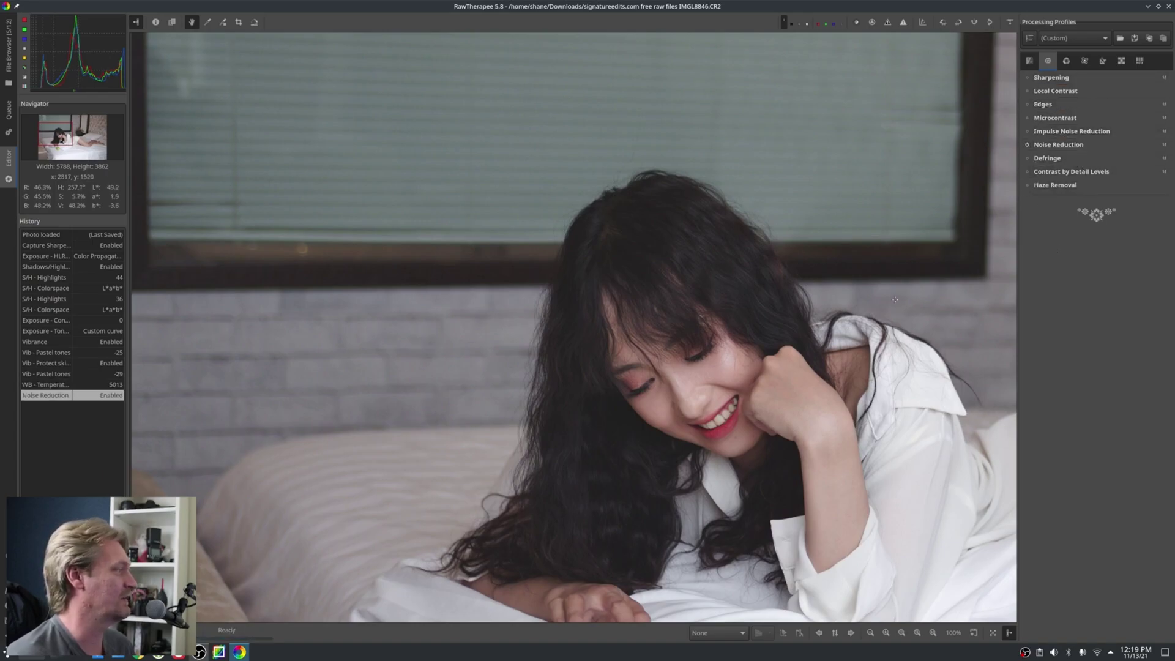
pyautogui.click(1059, 79)
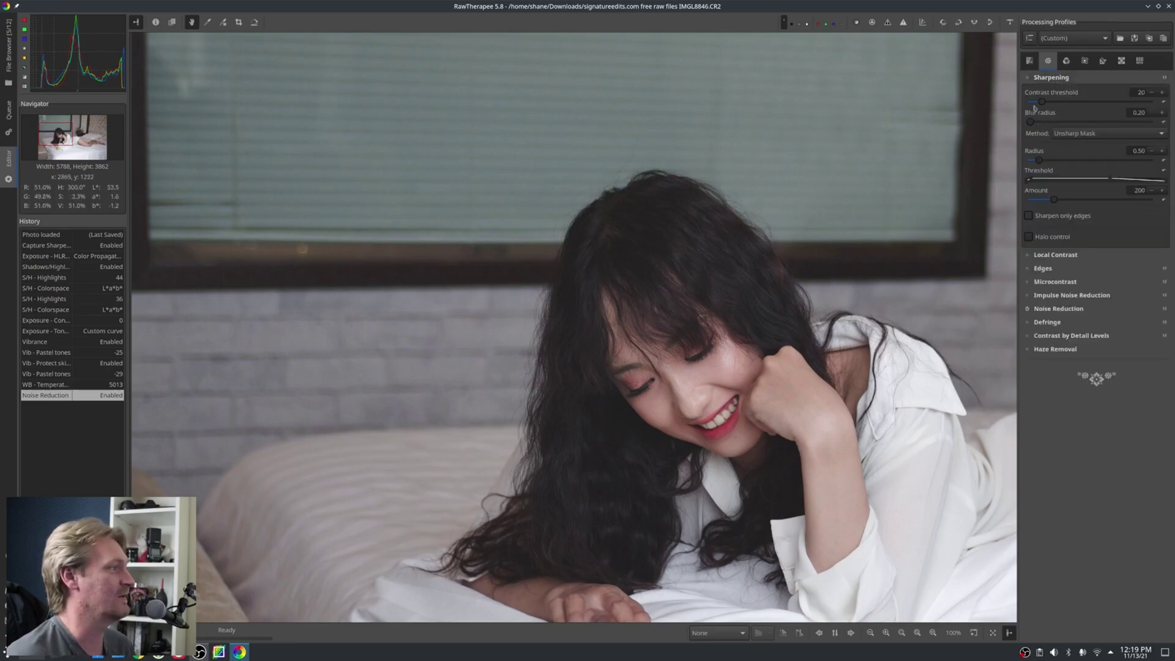
pyautogui.click(1028, 77)
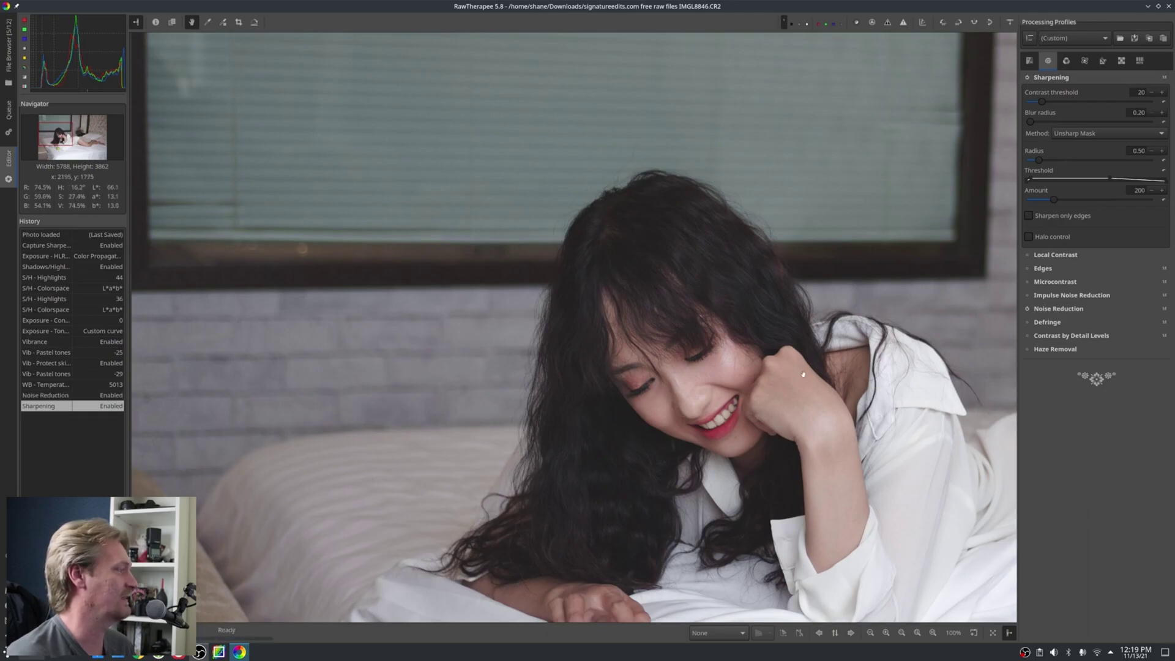
pyautogui.moveTo(836, 443); pyautogui.dragTo(791, 354)
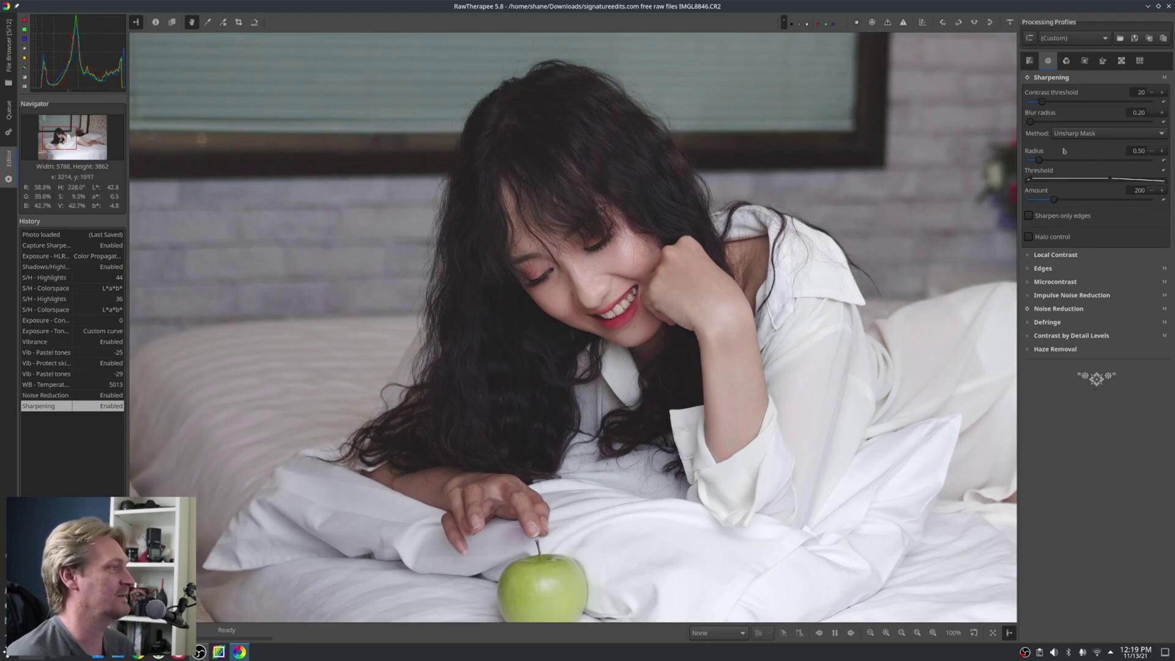
pyautogui.click(1050, 77)
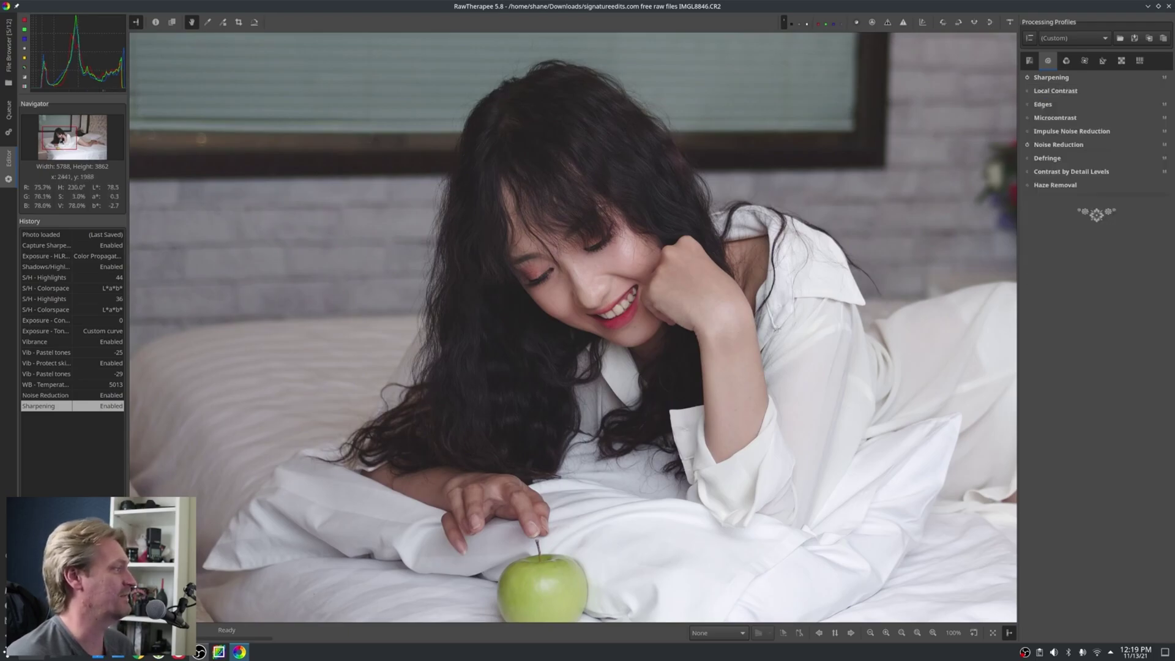
pyautogui.moveTo(775, 329); pyautogui.dragTo(777, 329)
pyautogui.press('f')
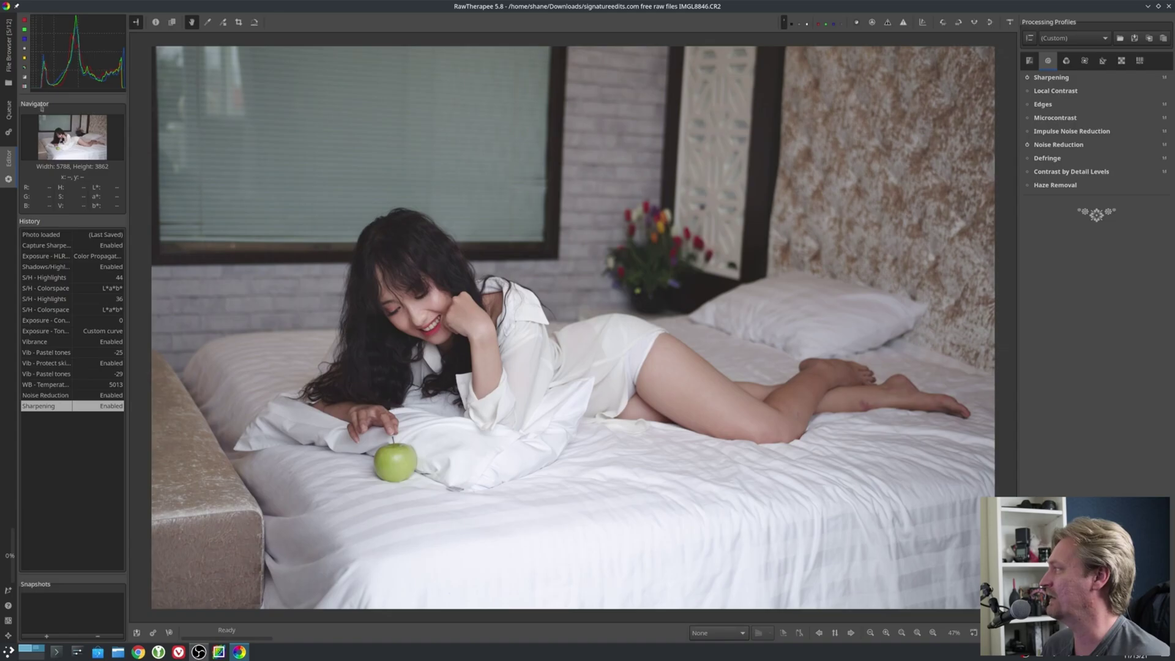
# - Put the edited IMGL8846.CR2 into the processing queue and display the queue's output settings
pyautogui.click(9, 49)
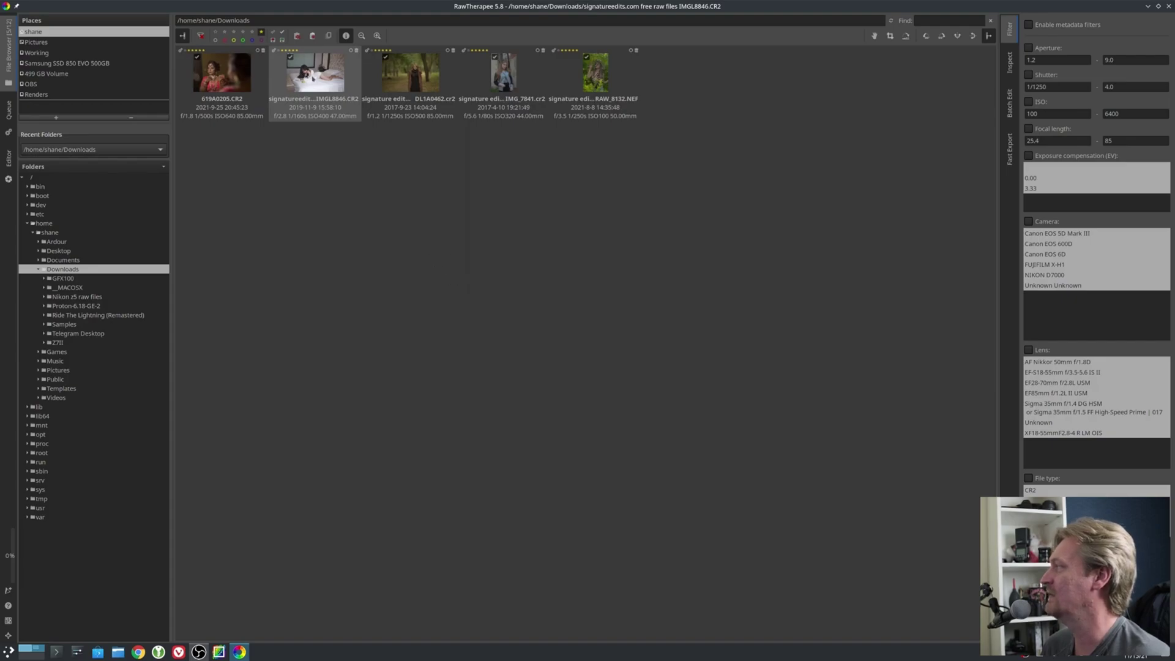
pyautogui.rightClick(312, 78)
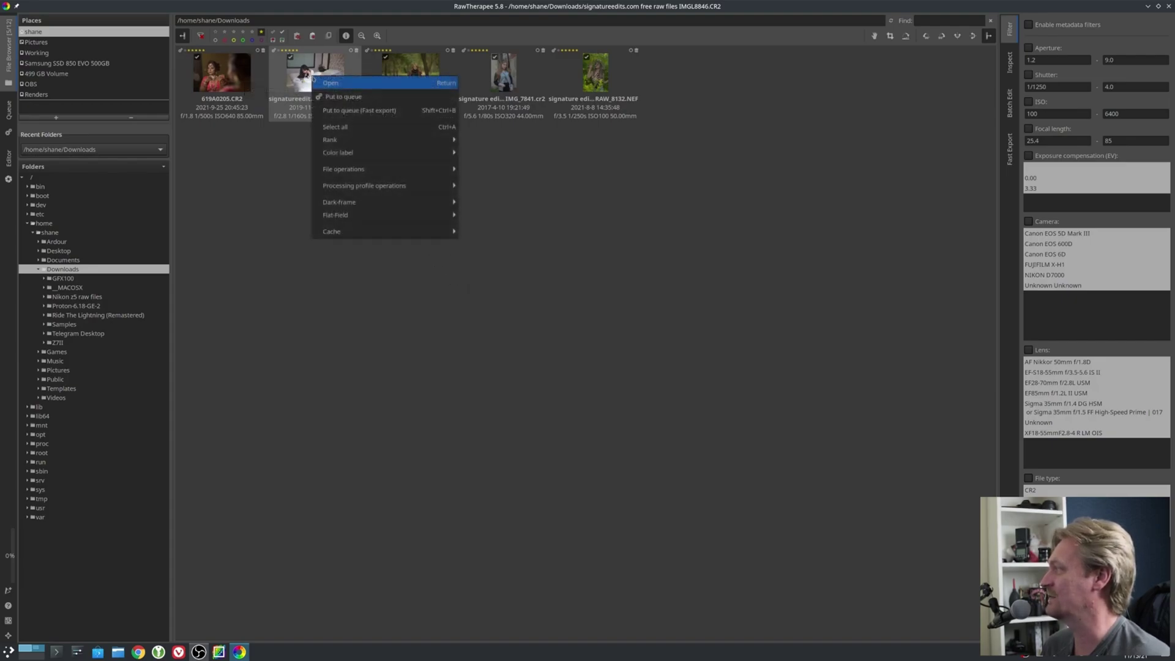
pyautogui.click(357, 100)
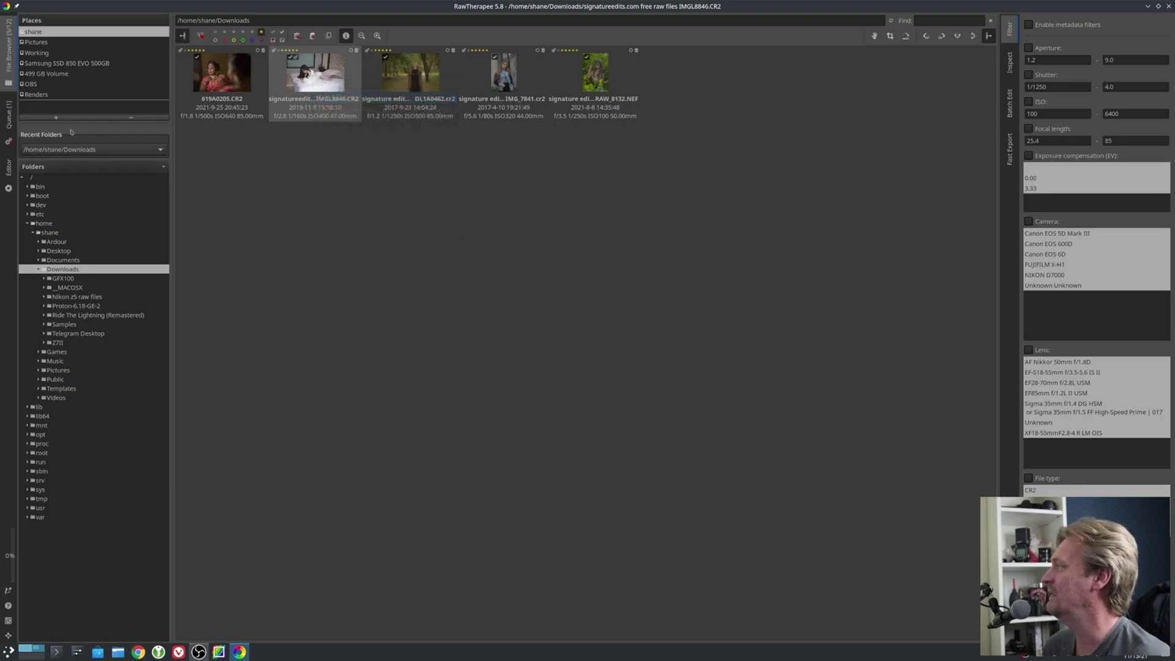
pyautogui.click(9, 120)
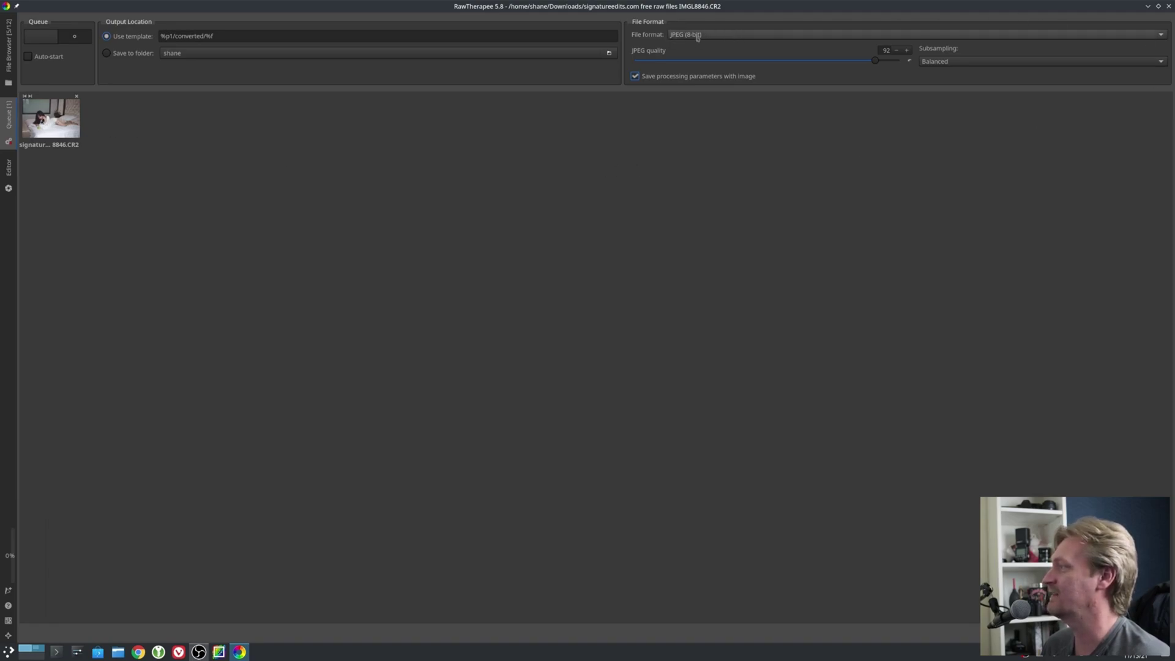
# - Set the export to 8-bit JPEG at quality 95, keeping template-based output location
pyautogui.click(1081, 35)
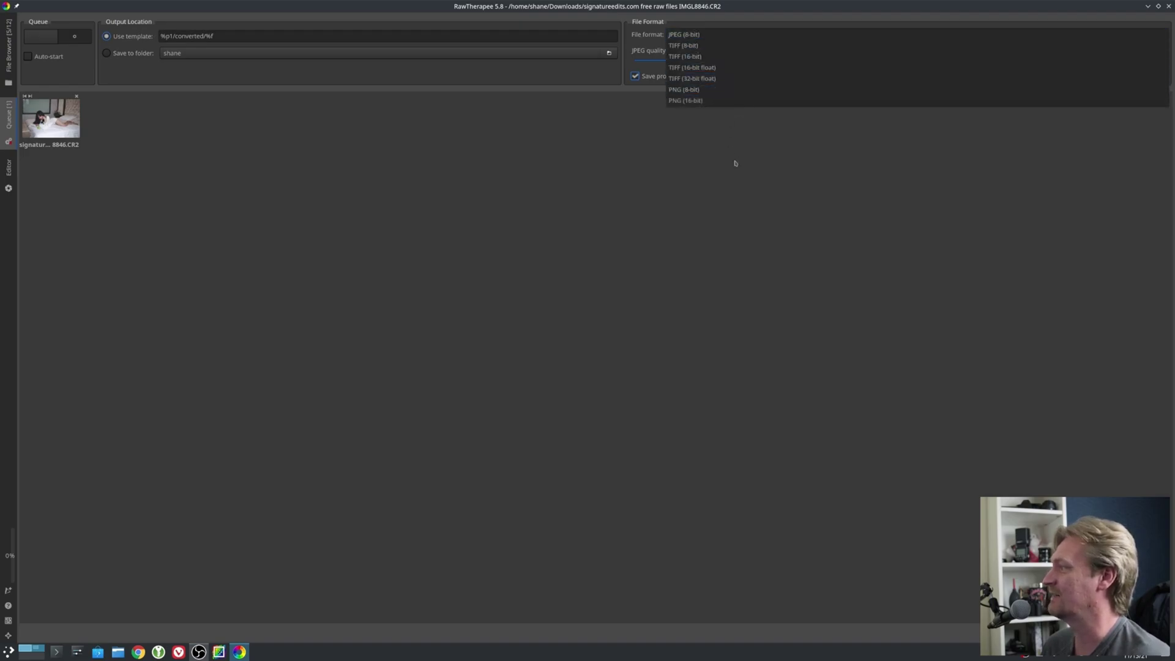
pyautogui.click(702, 68)
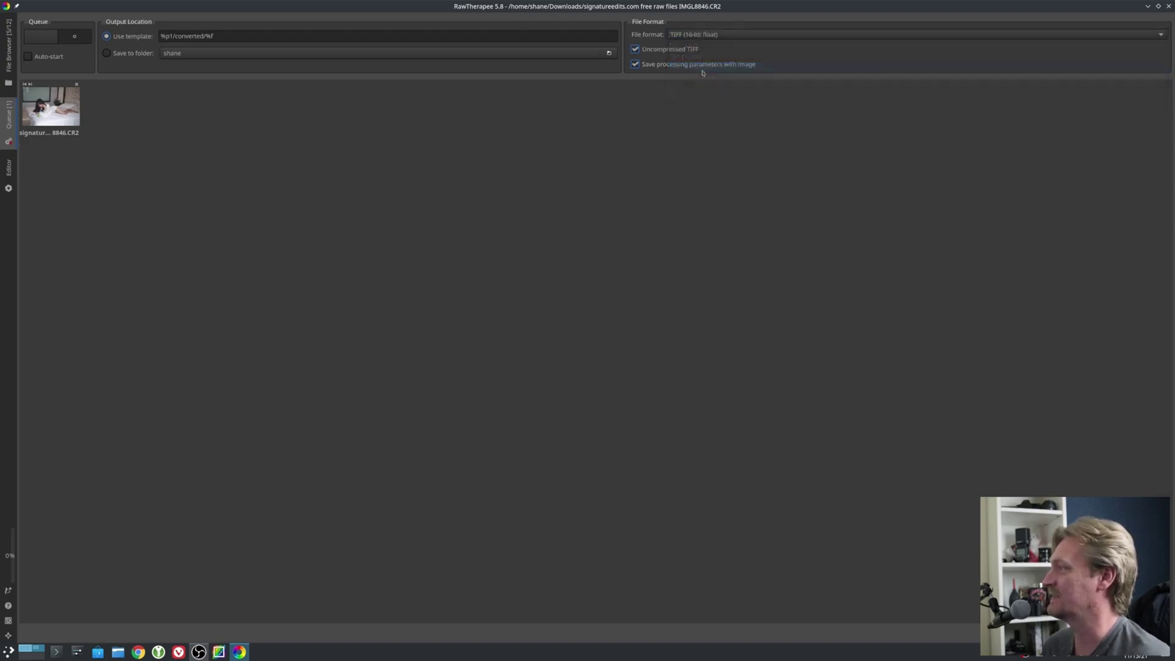
pyautogui.click(829, 34)
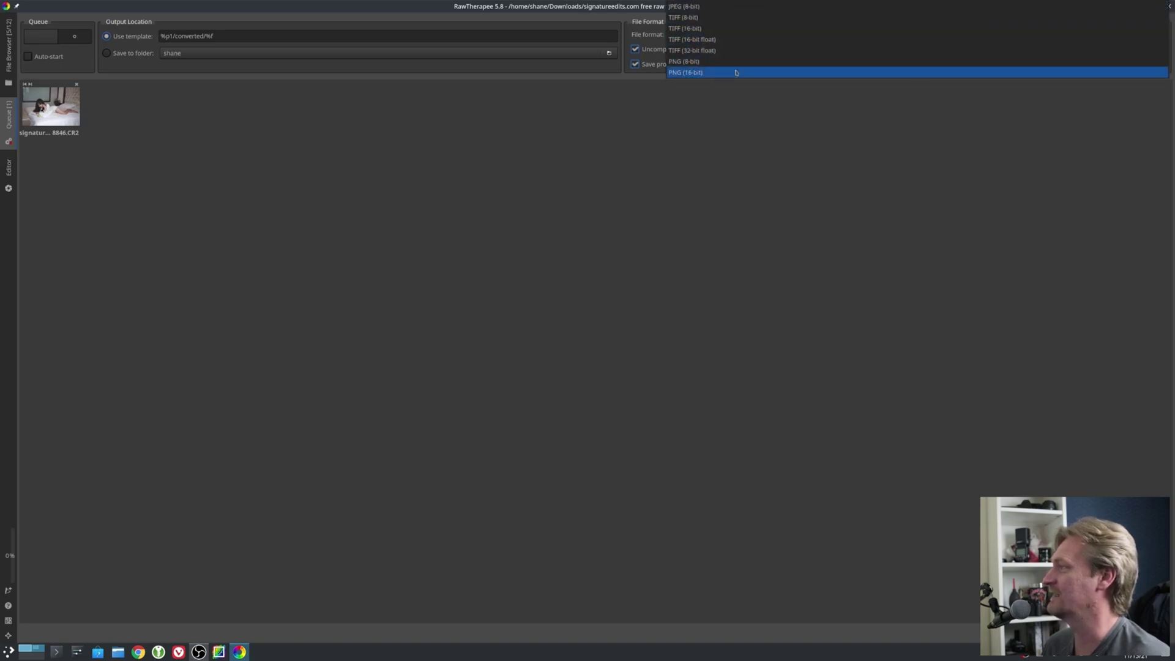
pyautogui.click(694, 8)
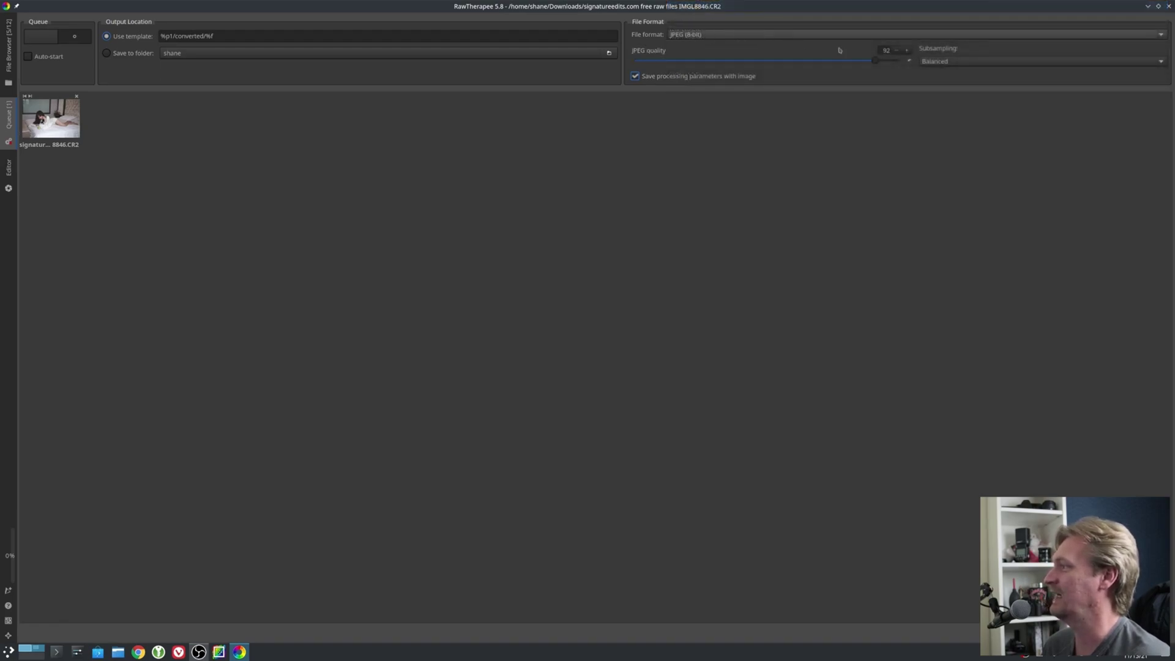
pyautogui.moveTo(876, 61)
pyautogui.mouseDown()
pyautogui.moveTo(897, 64)
pyautogui.moveTo(762, 65)
pyautogui.moveTo(890, 66)
pyautogui.mouseUp()
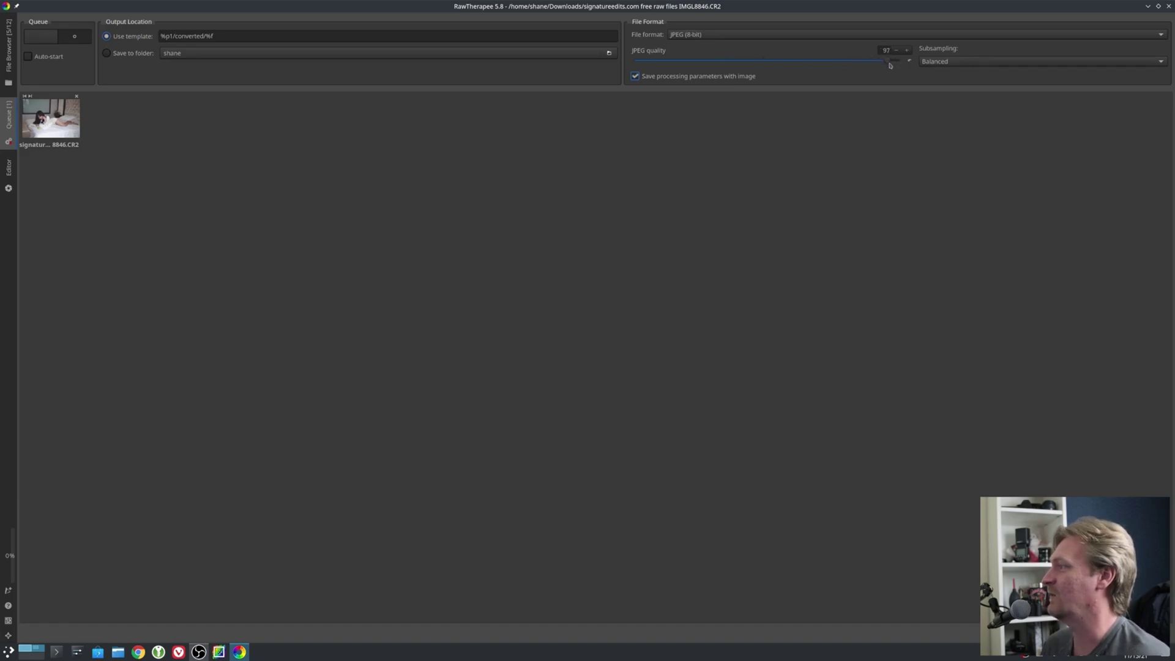
pyautogui.click(897, 51)
pyautogui.click(896, 51)
pyautogui.click(896, 50)
pyautogui.click(897, 51)
pyautogui.click(906, 50)
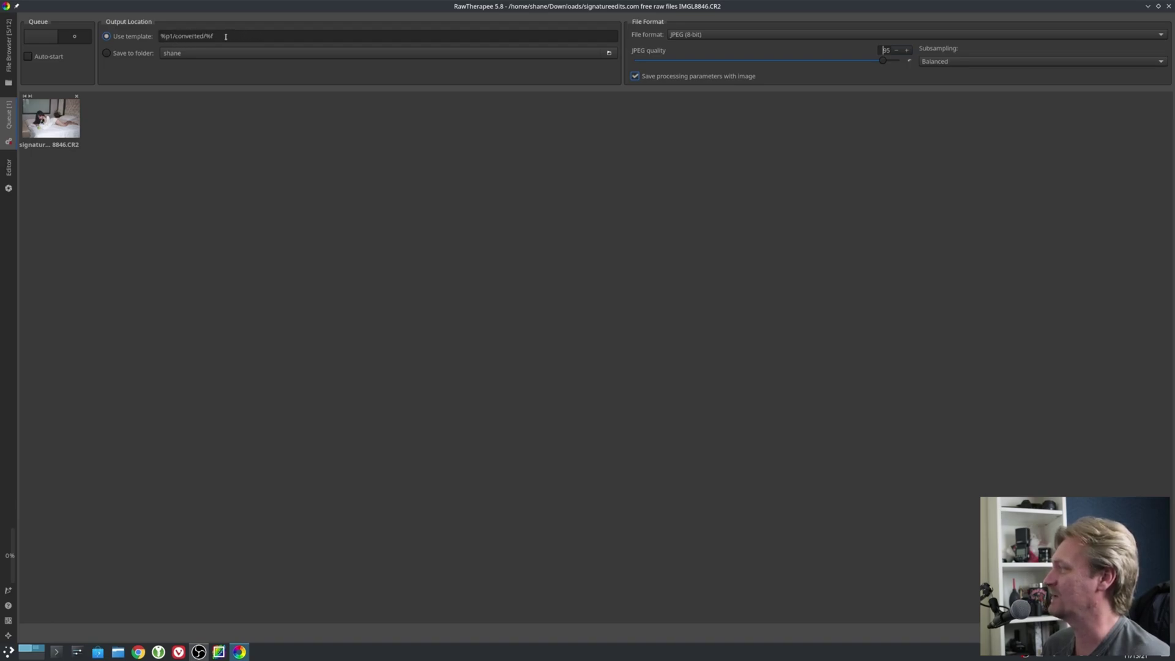
pyautogui.click(106, 54)
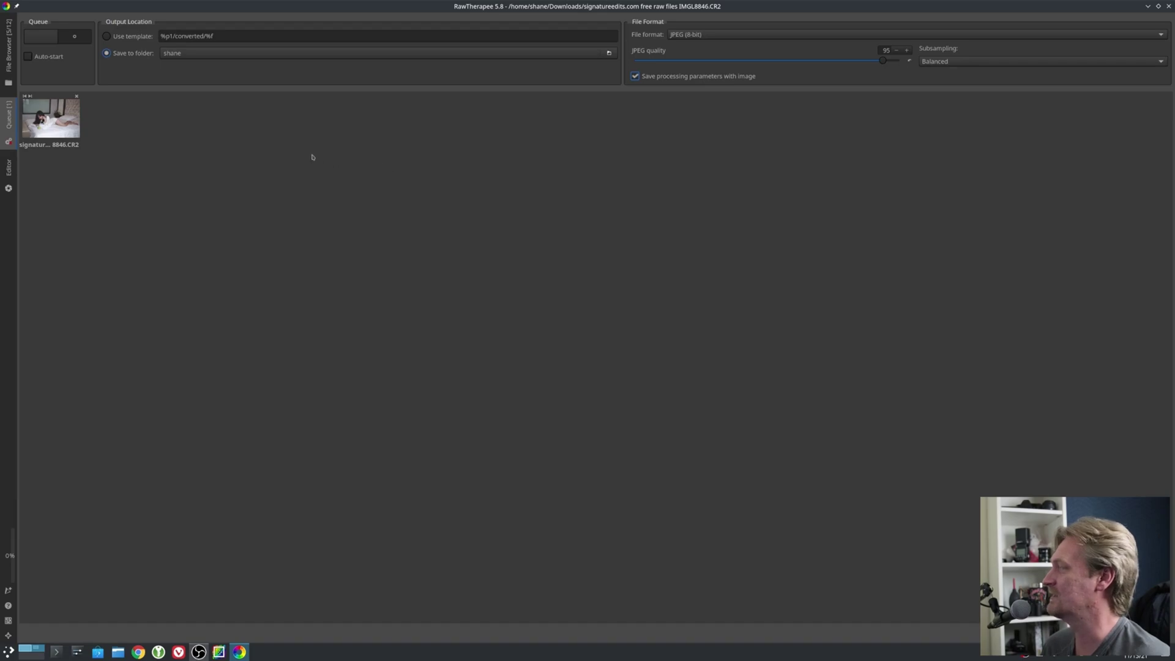
pyautogui.click(106, 36)
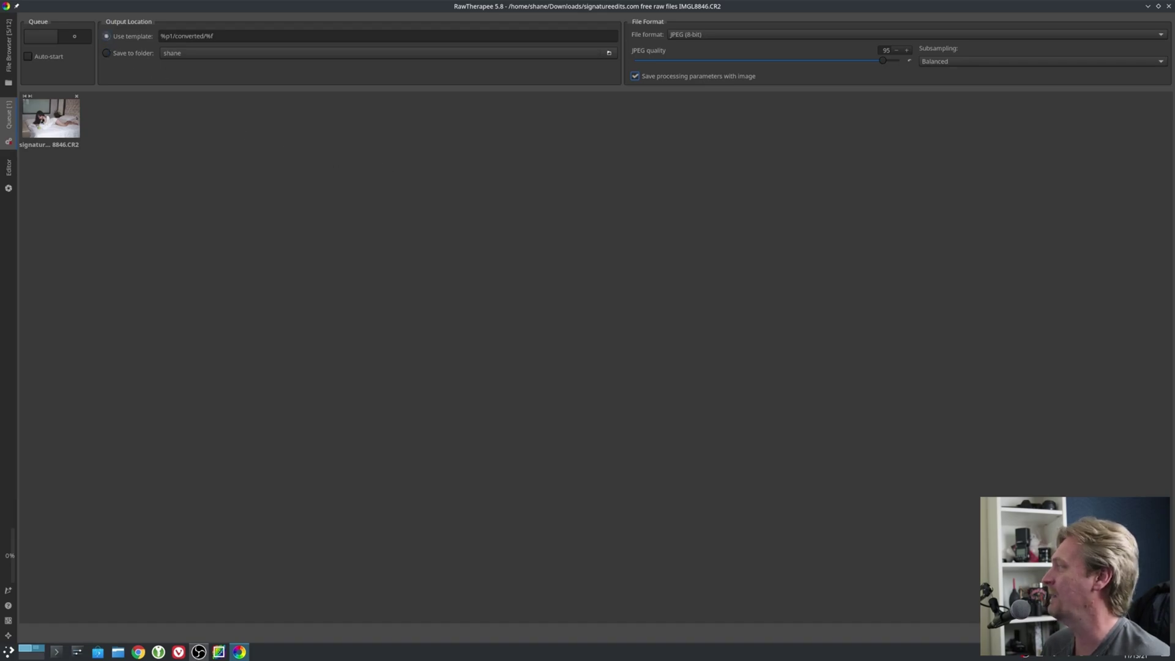
# - Clear IMGL8846 from the queue and open it from the File Browser into GIMP
pyautogui.click(76, 97)
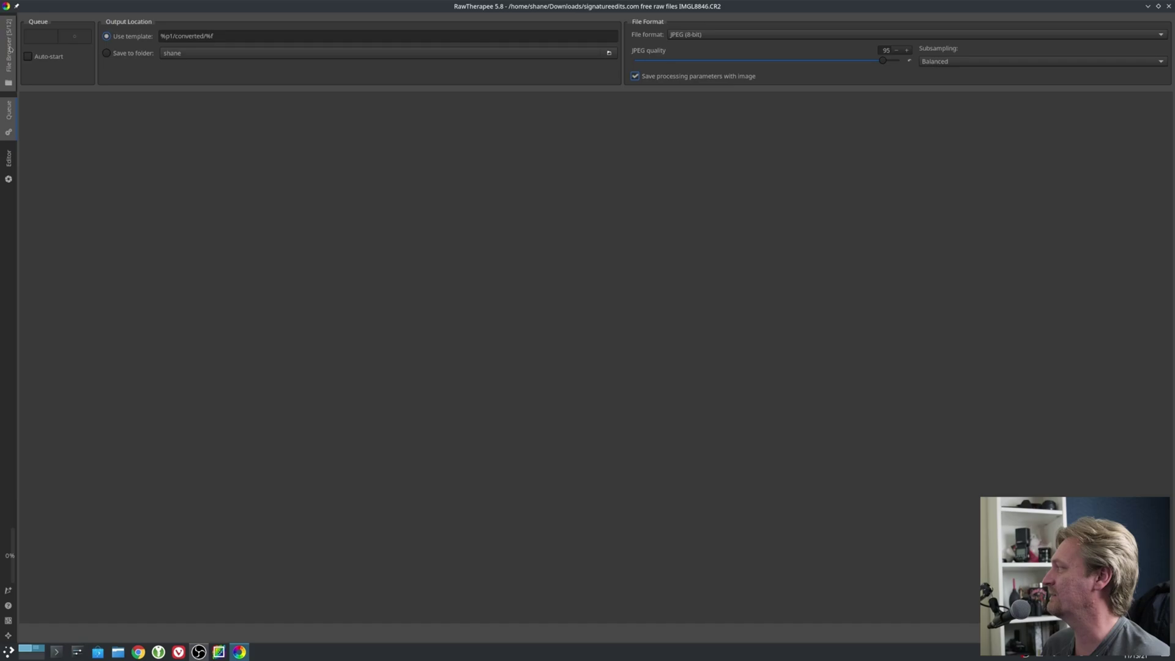
pyautogui.click(10, 48)
pyautogui.doubleClick(328, 90)
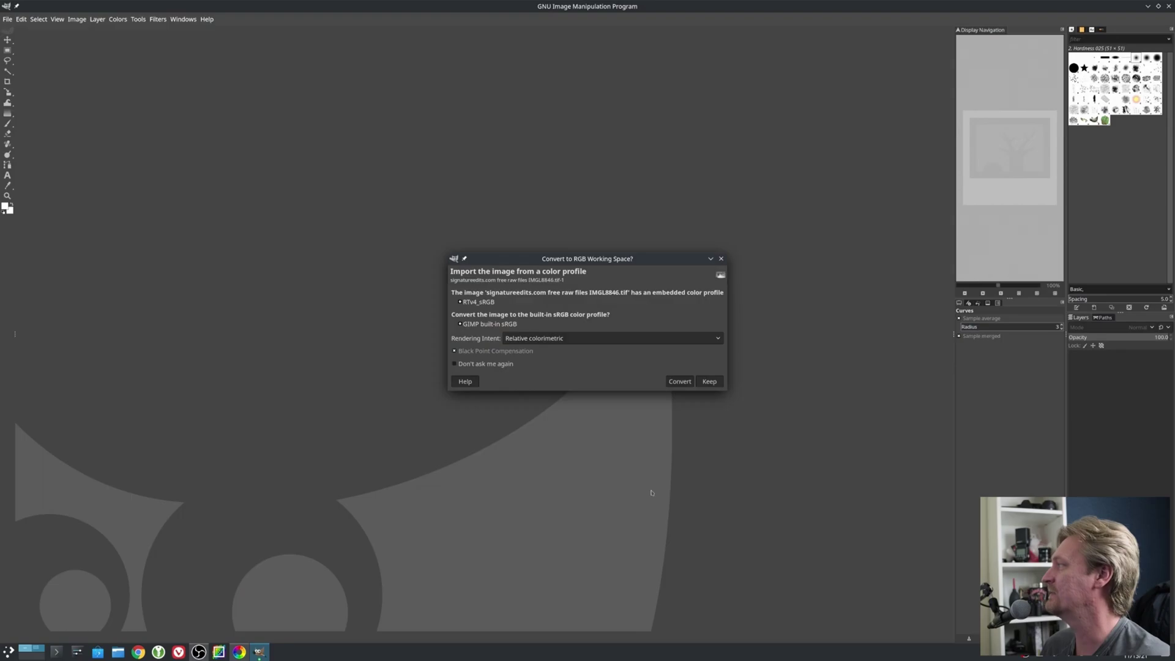
# - Convert the photo to GIMP's built-in sRGB, fit it in the window, and duplicate the layer
pyautogui.click(680, 384)
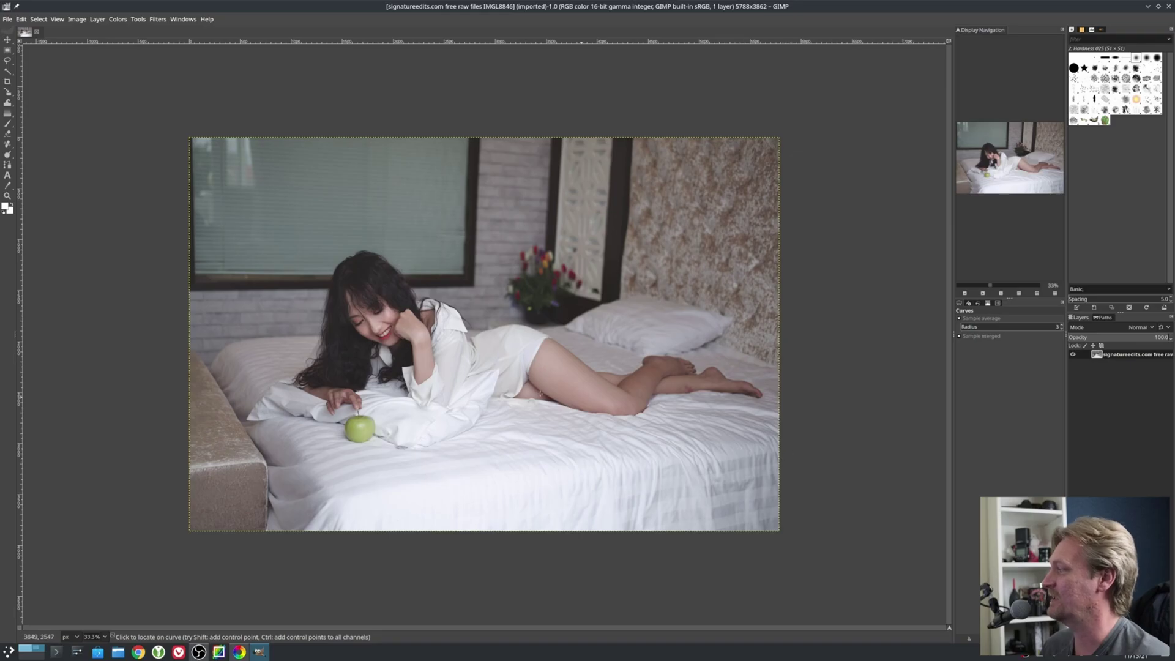
pyautogui.click(1019, 295)
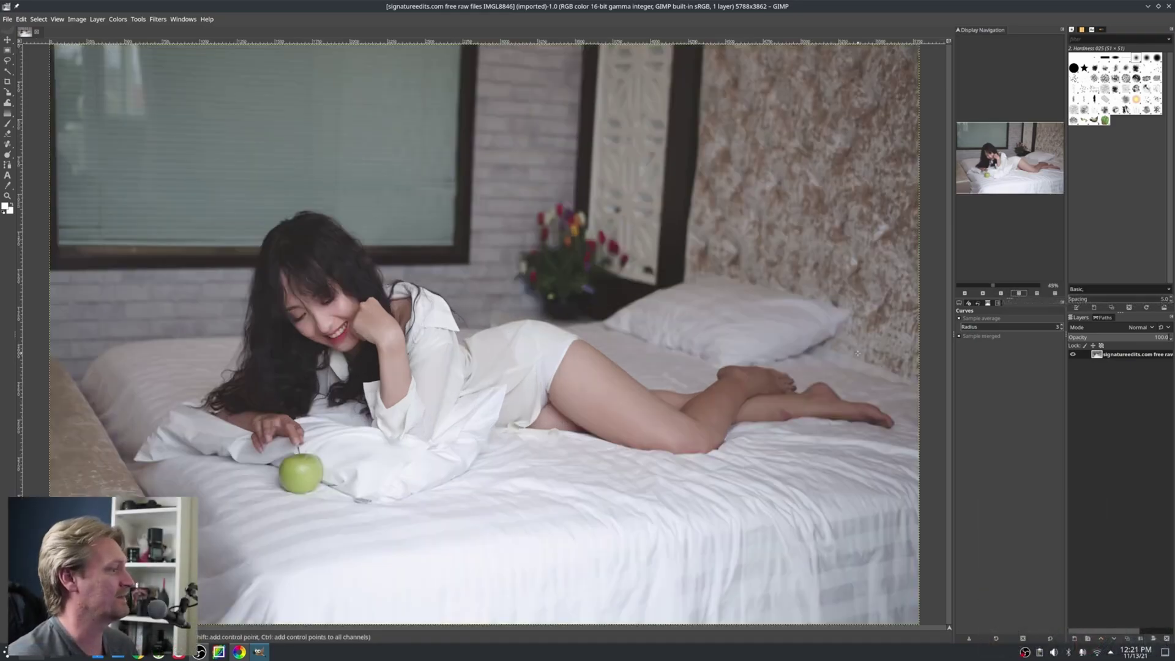
pyautogui.click(1127, 639)
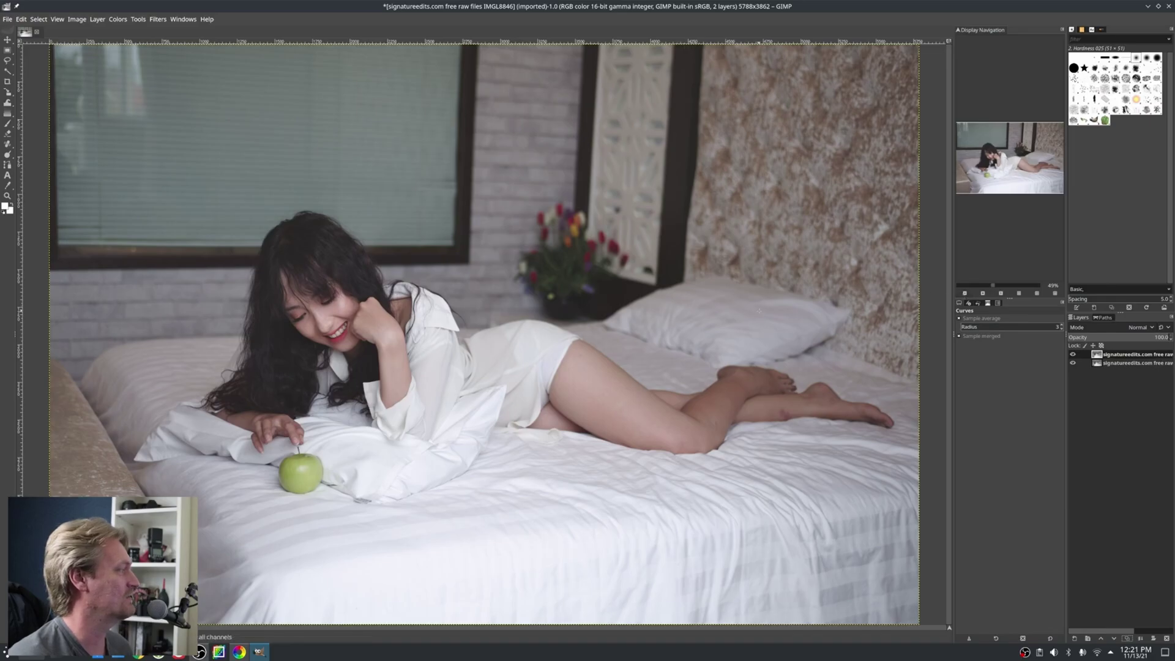
pyautogui.scroll(-1, 759, 311)
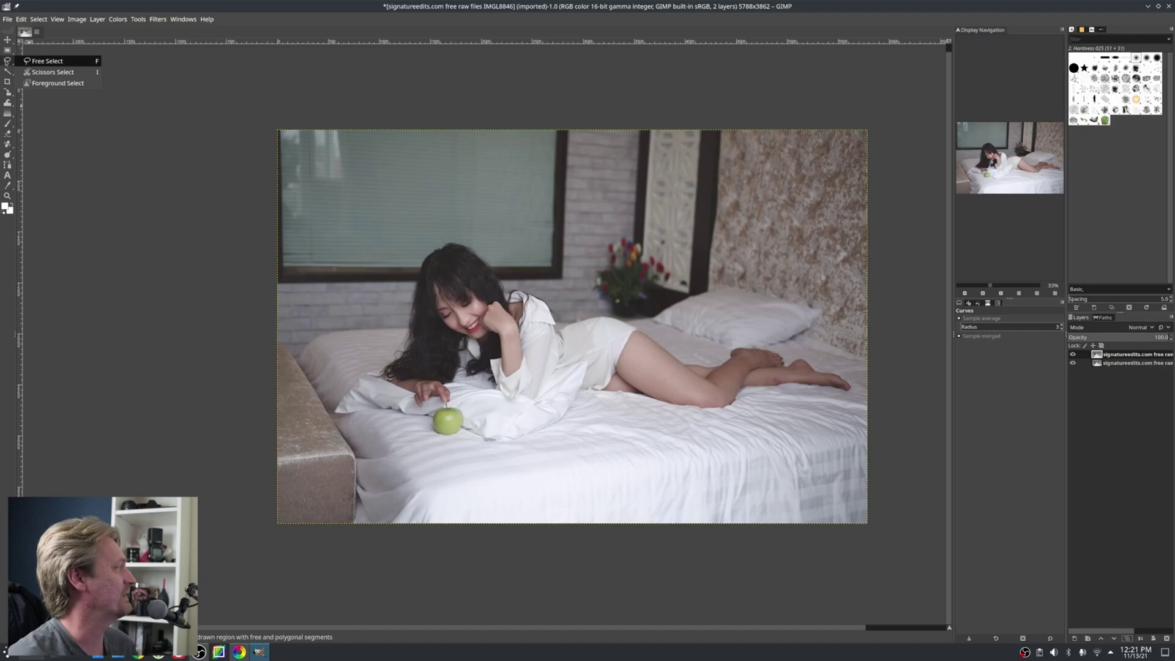
# - Trace a Free Select outline around the woman, starting and closing at her hair
pyautogui.click(8, 61)
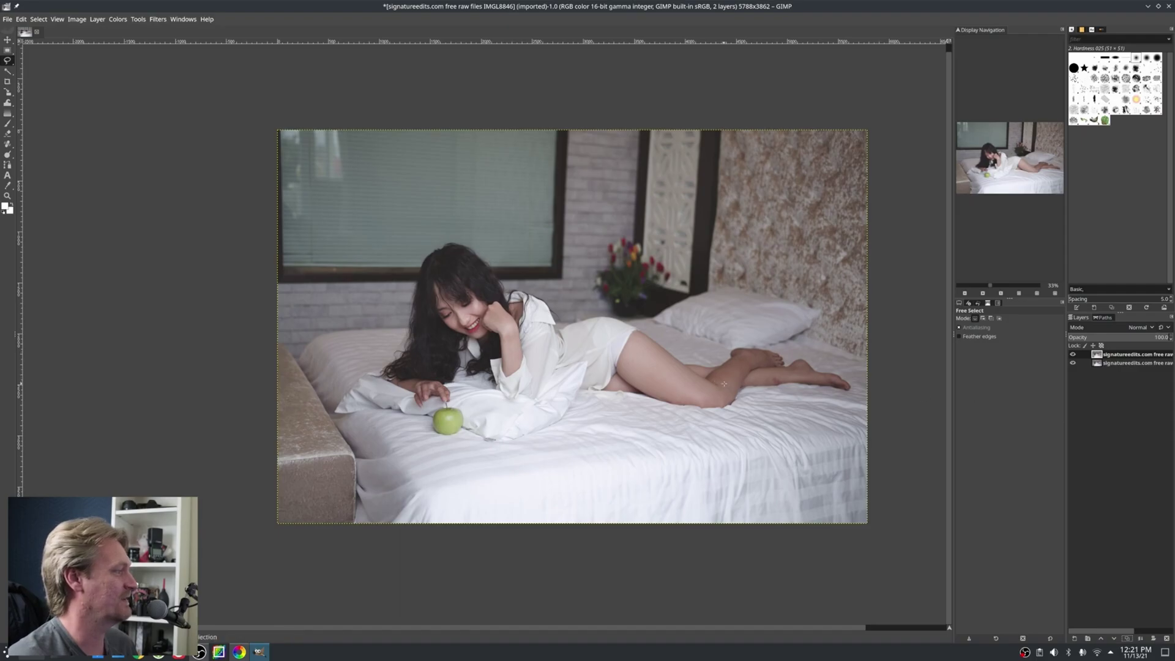
pyautogui.click(486, 264)
pyautogui.click(454, 247)
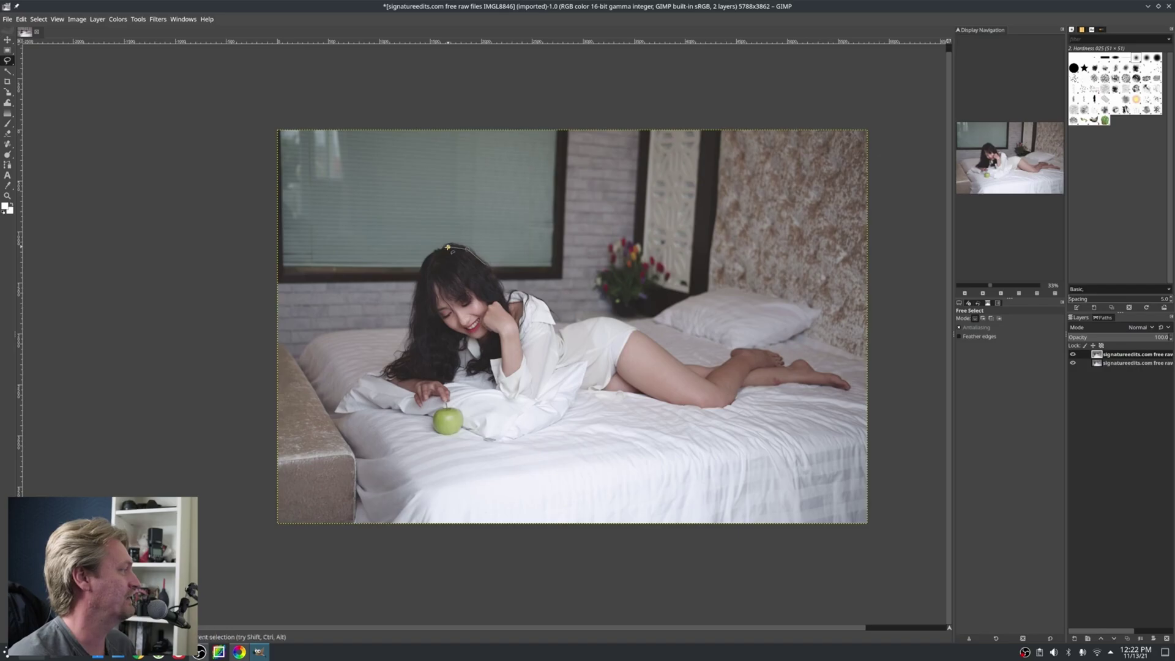
pyautogui.click(436, 251)
pyautogui.click(423, 268)
pyautogui.click(414, 290)
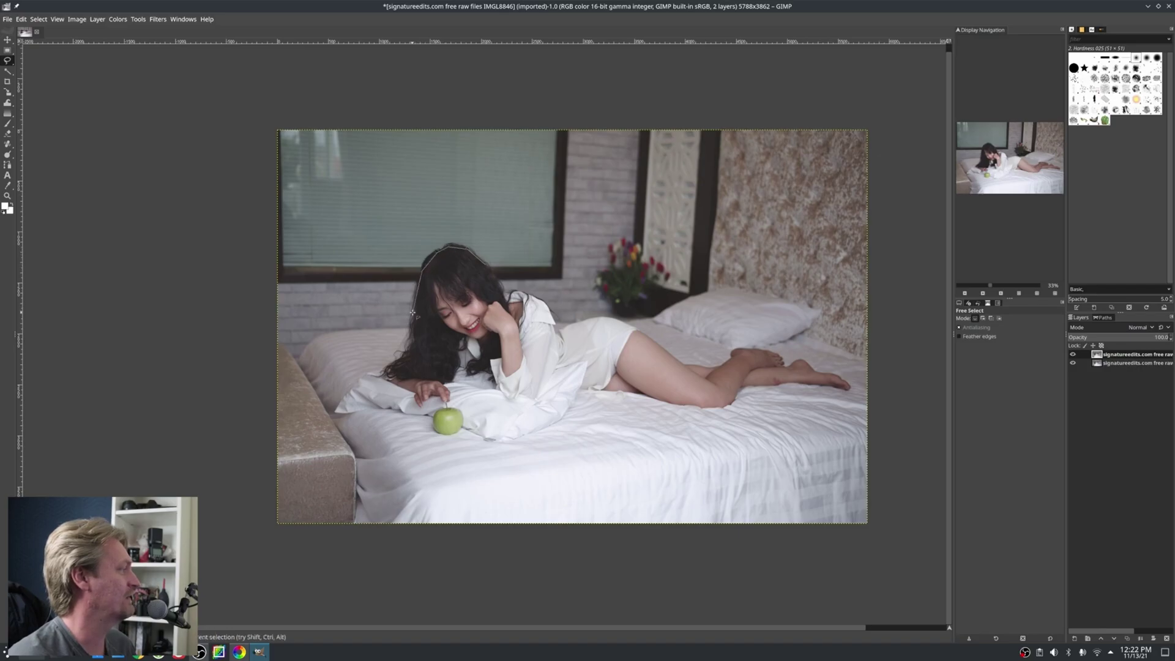
pyautogui.click(413, 337)
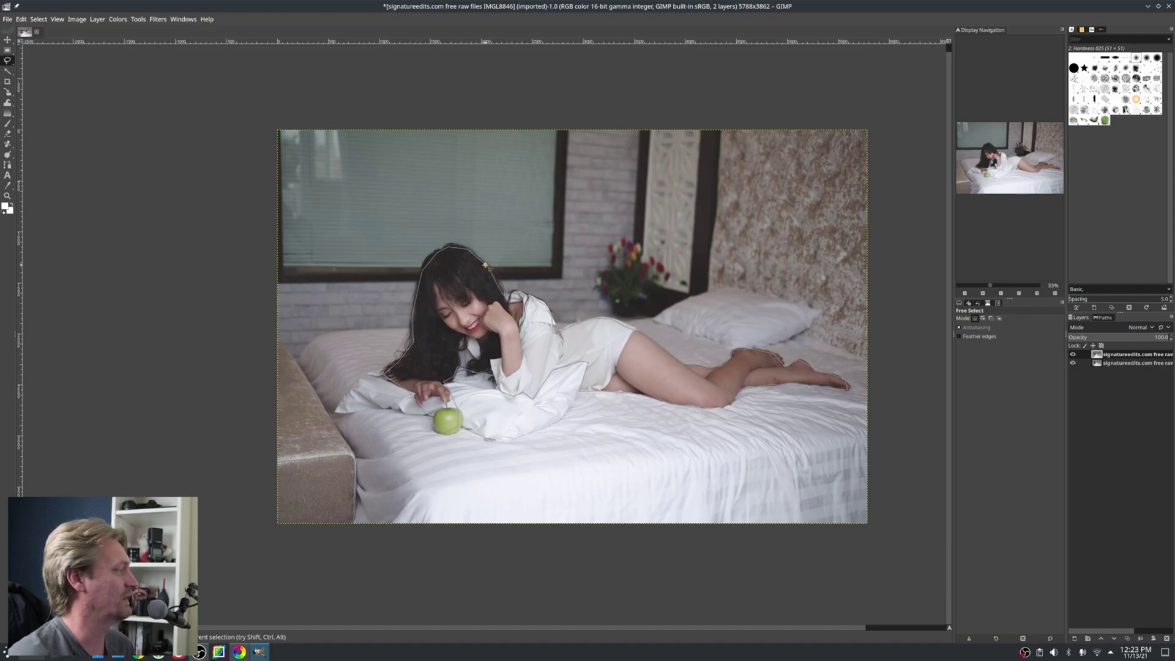
pyautogui.doubleClick(485, 265)
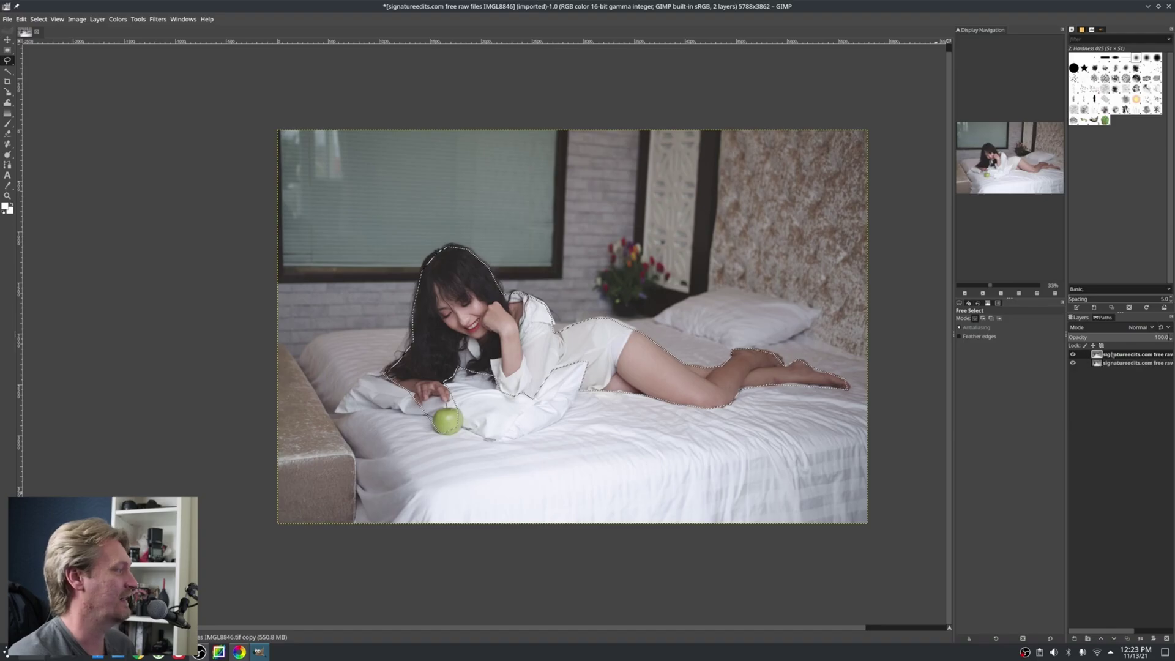
# - Add an inverted selection-based mask to the top layer, then clear the selection with Ctrl+Shift+A
pyautogui.click(1153, 641)
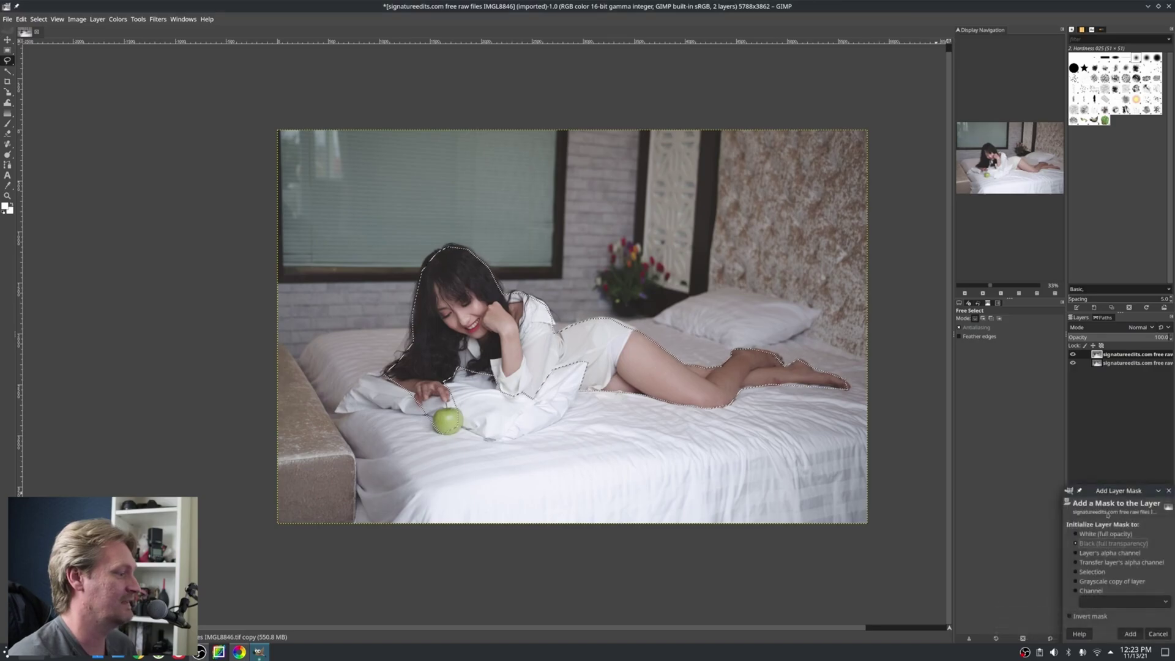
pyautogui.click(1078, 573)
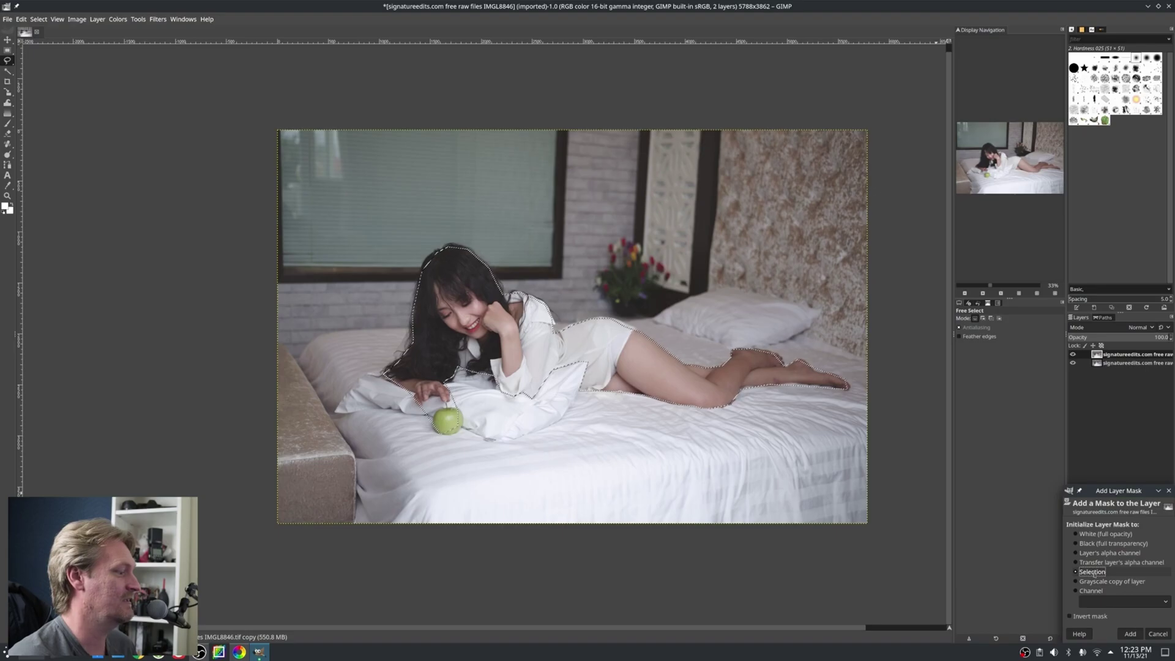
pyautogui.click(1072, 618)
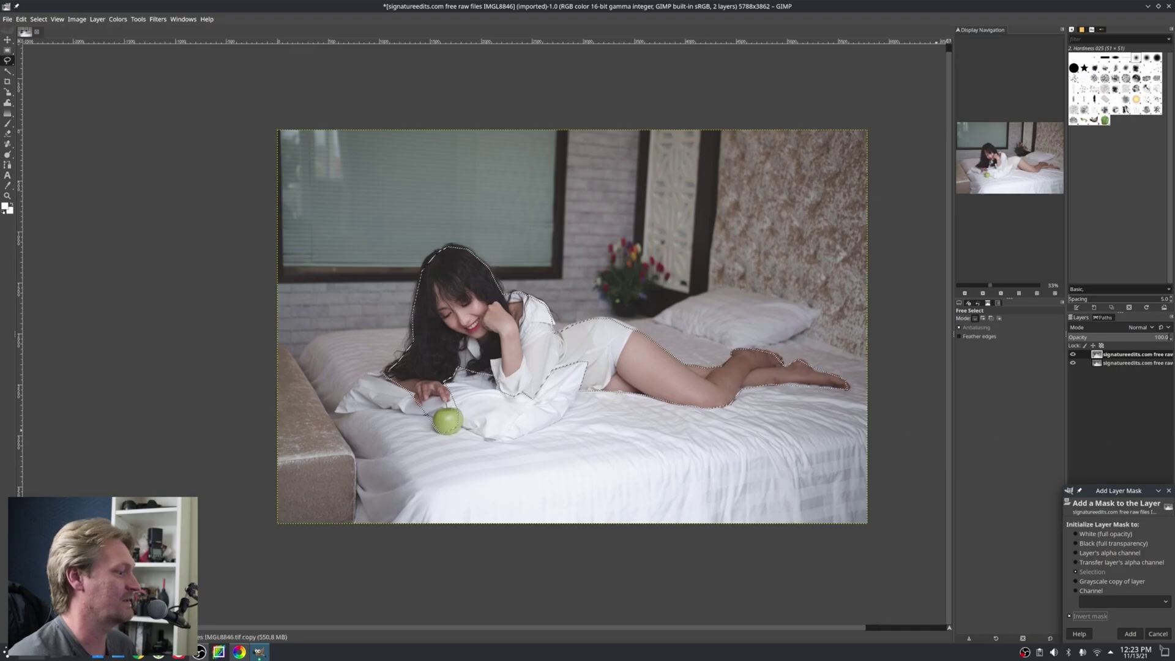
pyautogui.click(1130, 634)
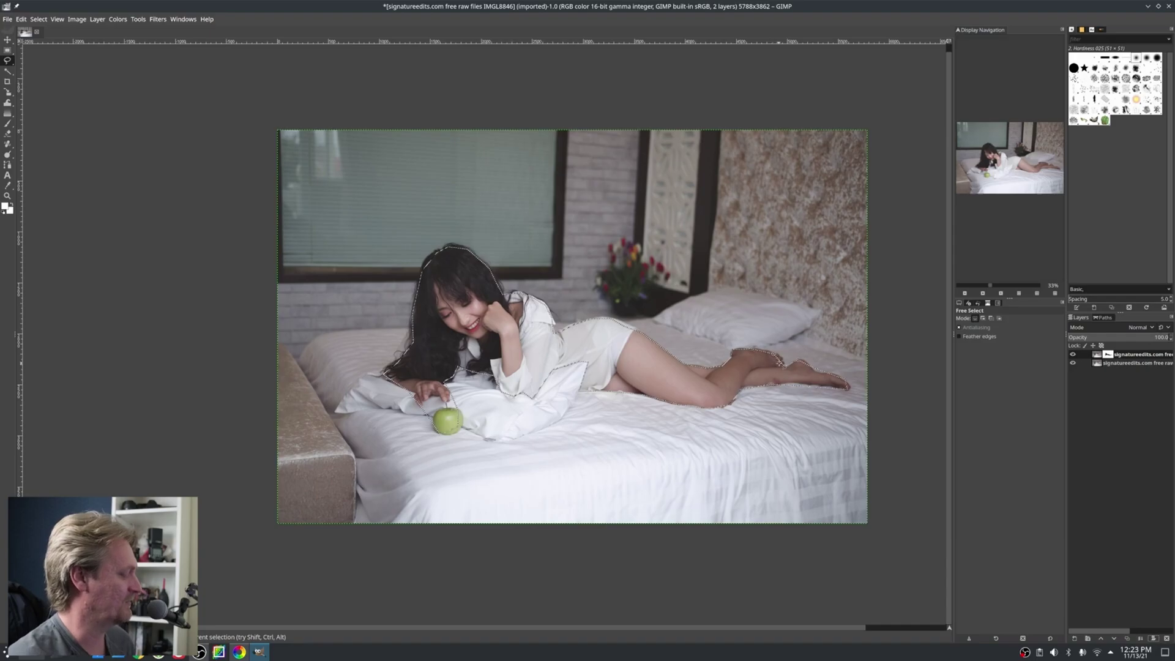
pyautogui.hotkey('ctrl', 'shift', 'a')
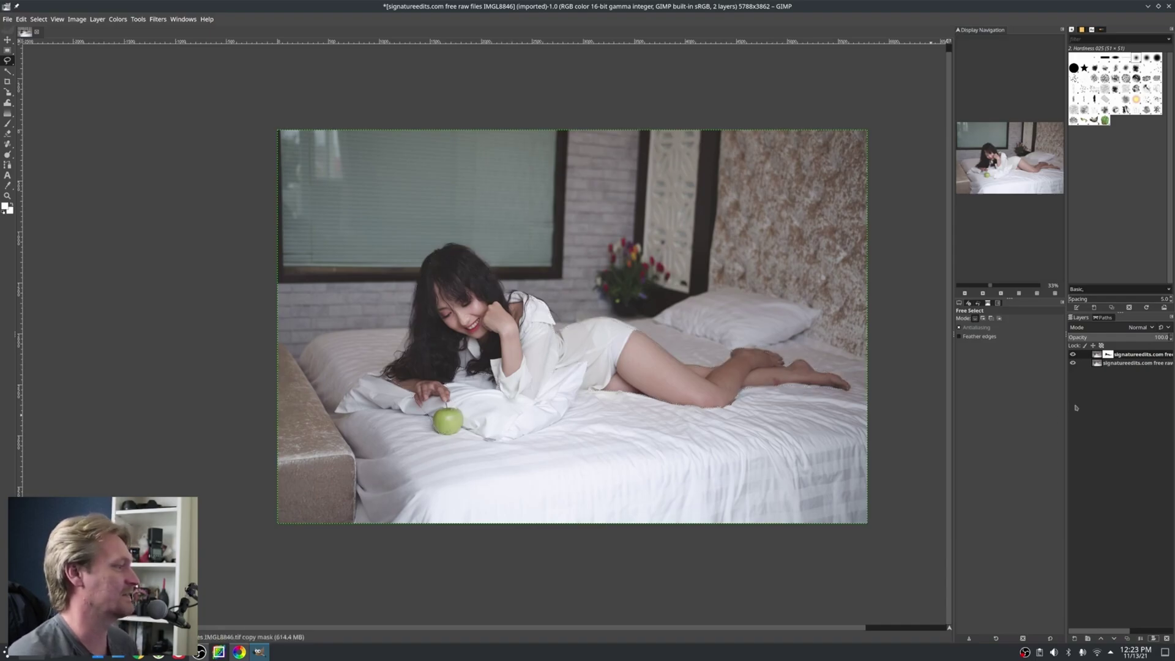
pyautogui.click(1097, 355)
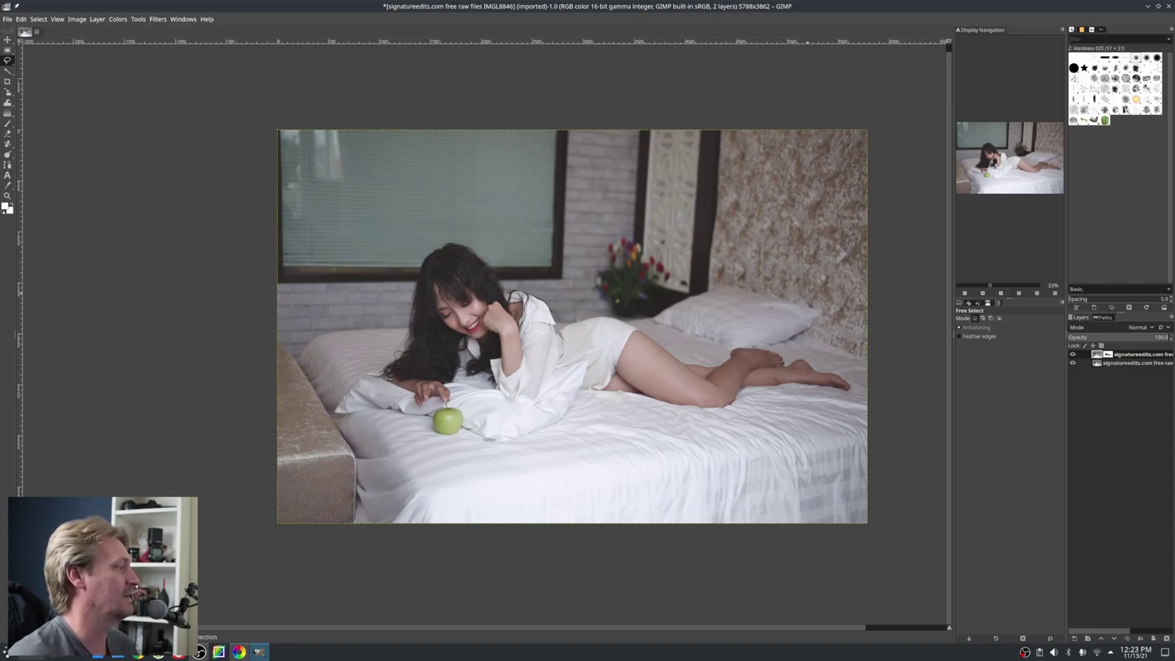
# - Apply a Curves adjustment pulling the shadows down to darken the room on the top layer
pyautogui.moveTo(652, 313); pyautogui.dragTo(586, 303)
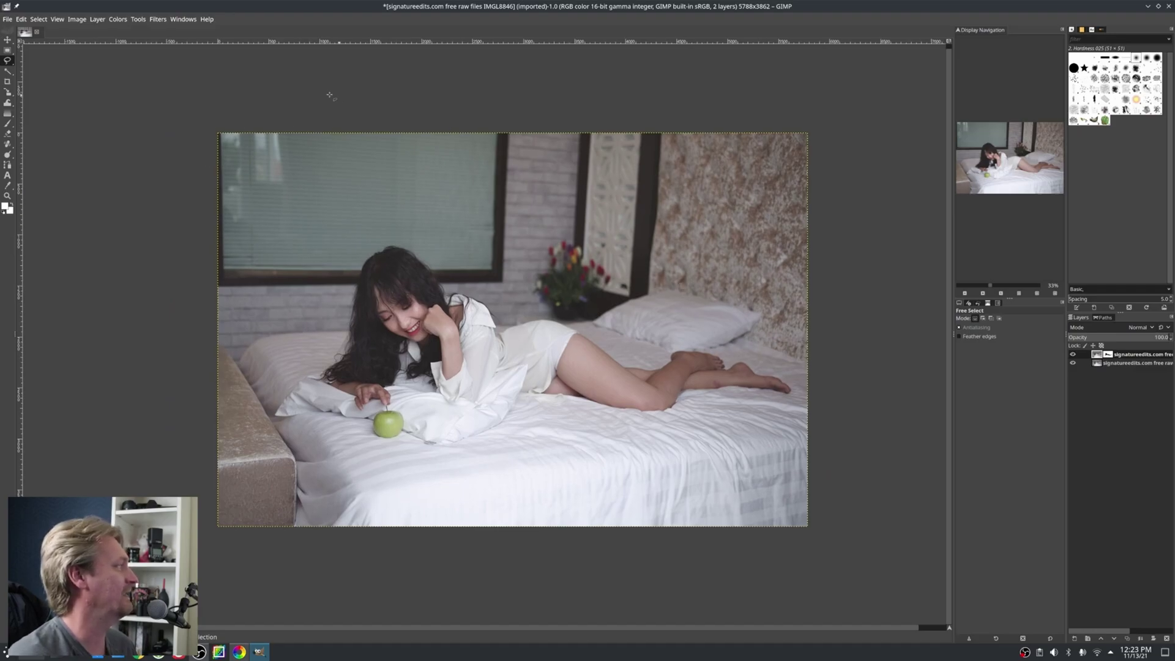
pyautogui.click(118, 19)
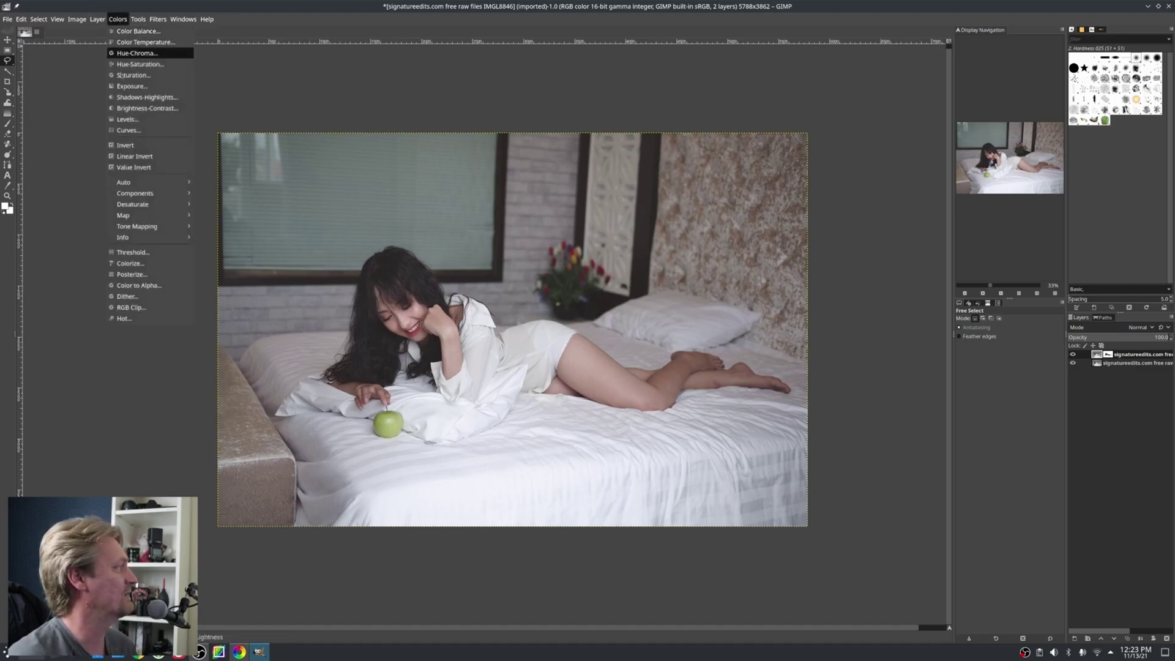
pyautogui.click(129, 131)
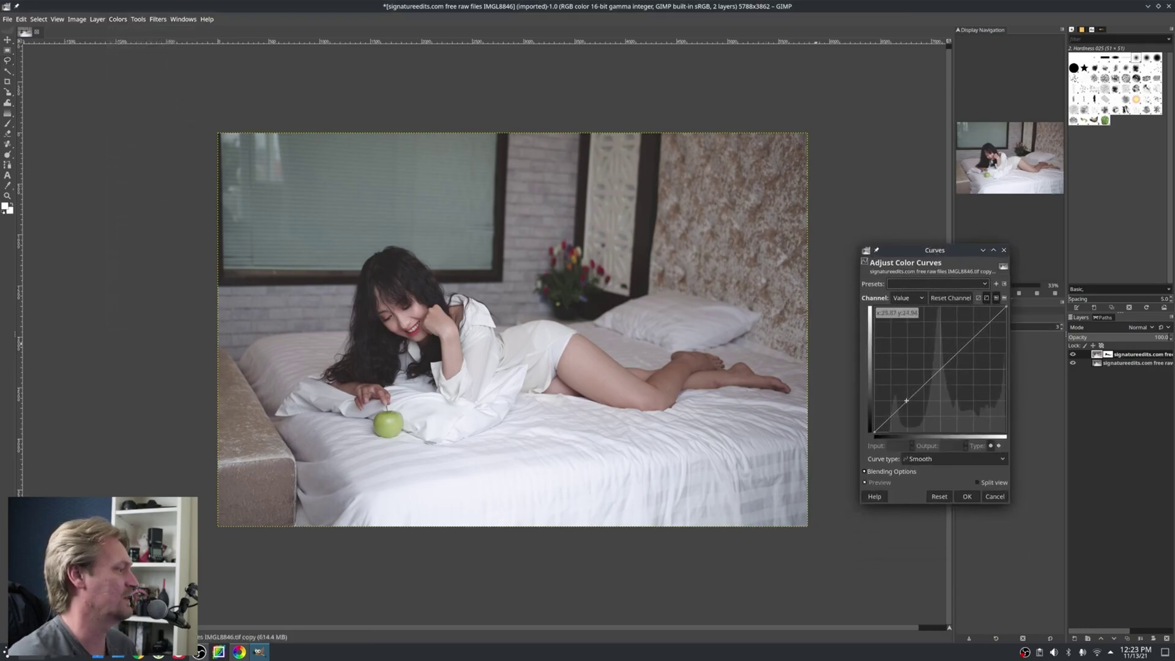
pyautogui.moveTo(905, 401); pyautogui.dragTo(924, 416)
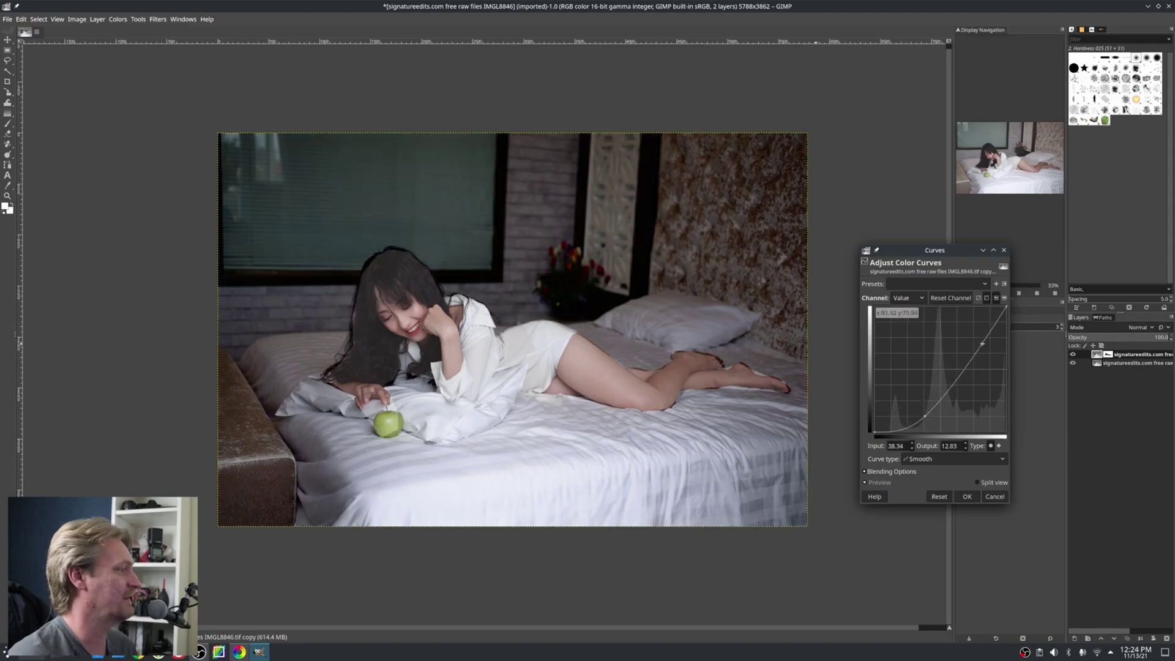
pyautogui.moveTo(982, 343); pyautogui.dragTo(984, 327)
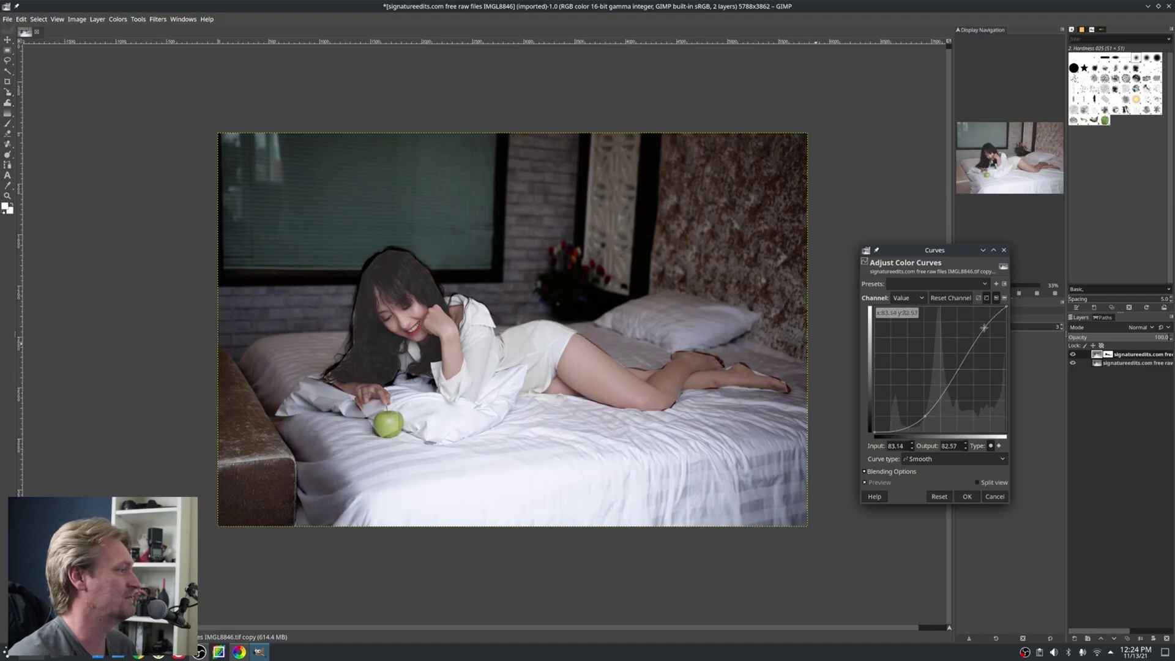
pyautogui.moveTo(984, 327); pyautogui.dragTo(982, 326)
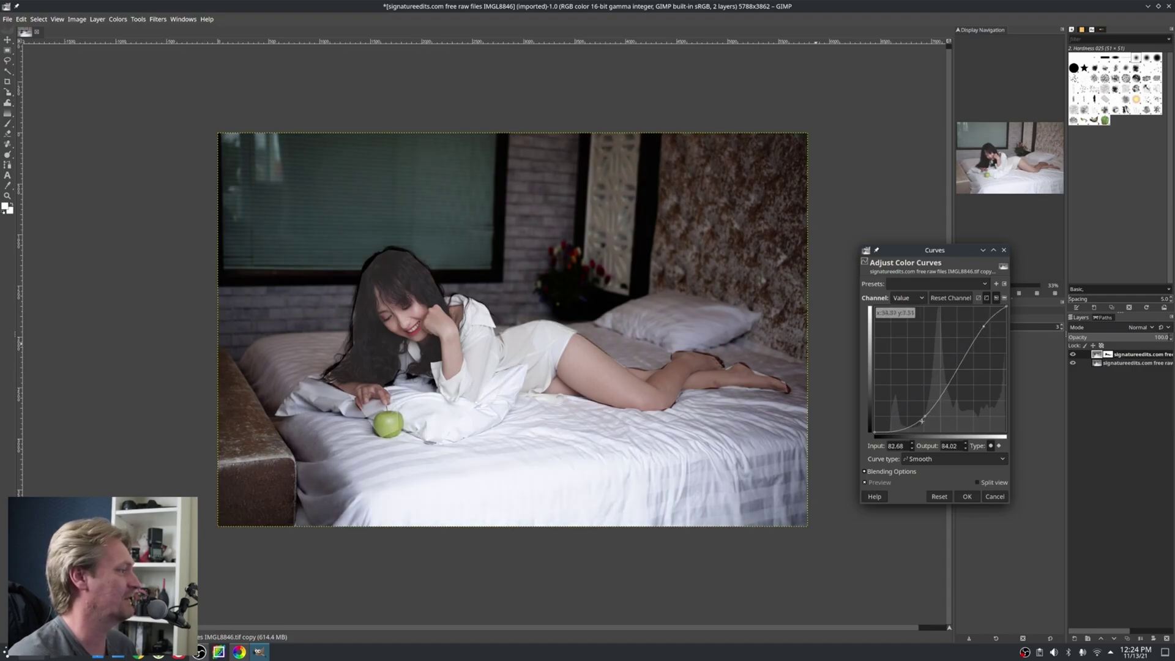
pyautogui.moveTo(925, 416); pyautogui.dragTo(919, 418)
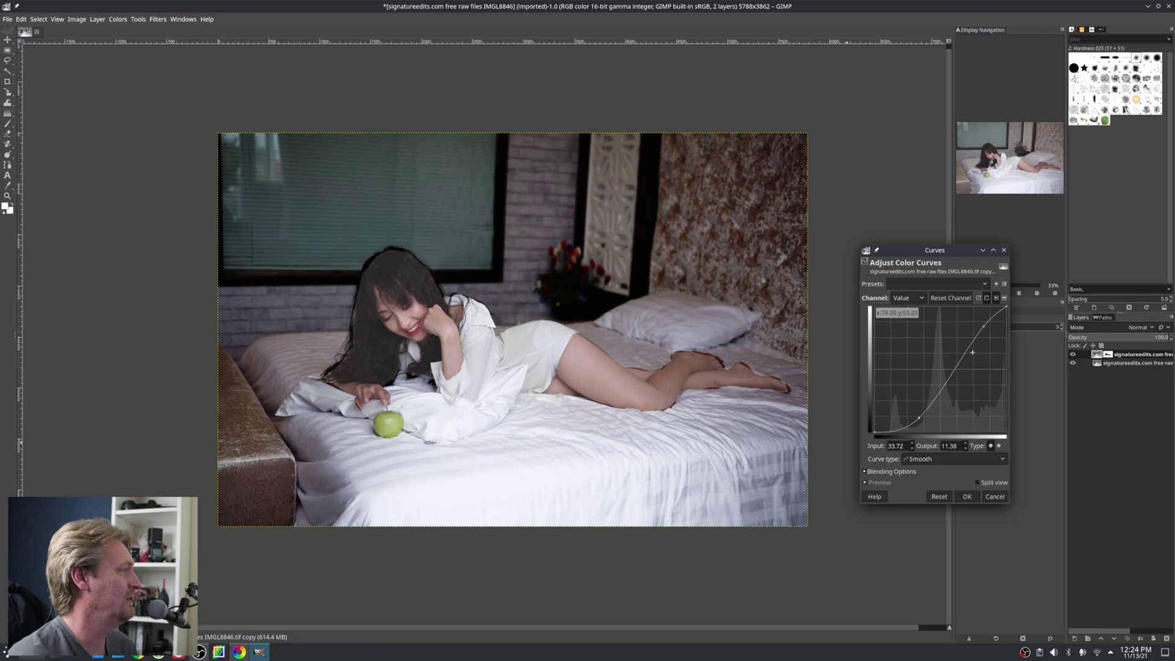
pyautogui.click(972, 499)
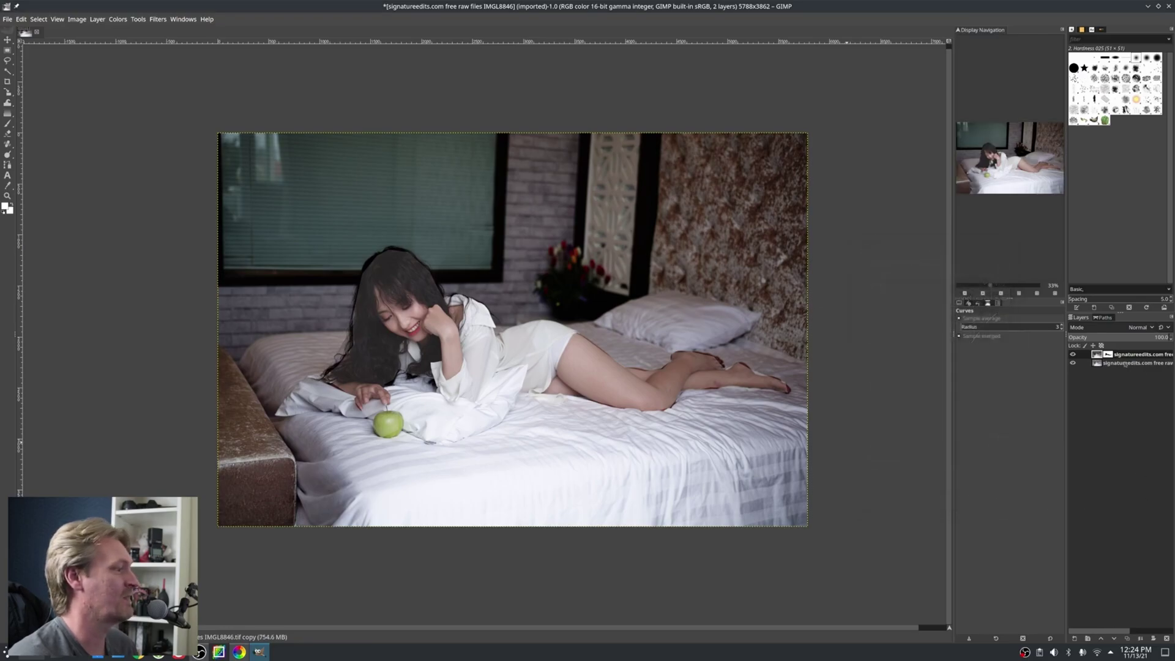
pyautogui.click(1109, 355)
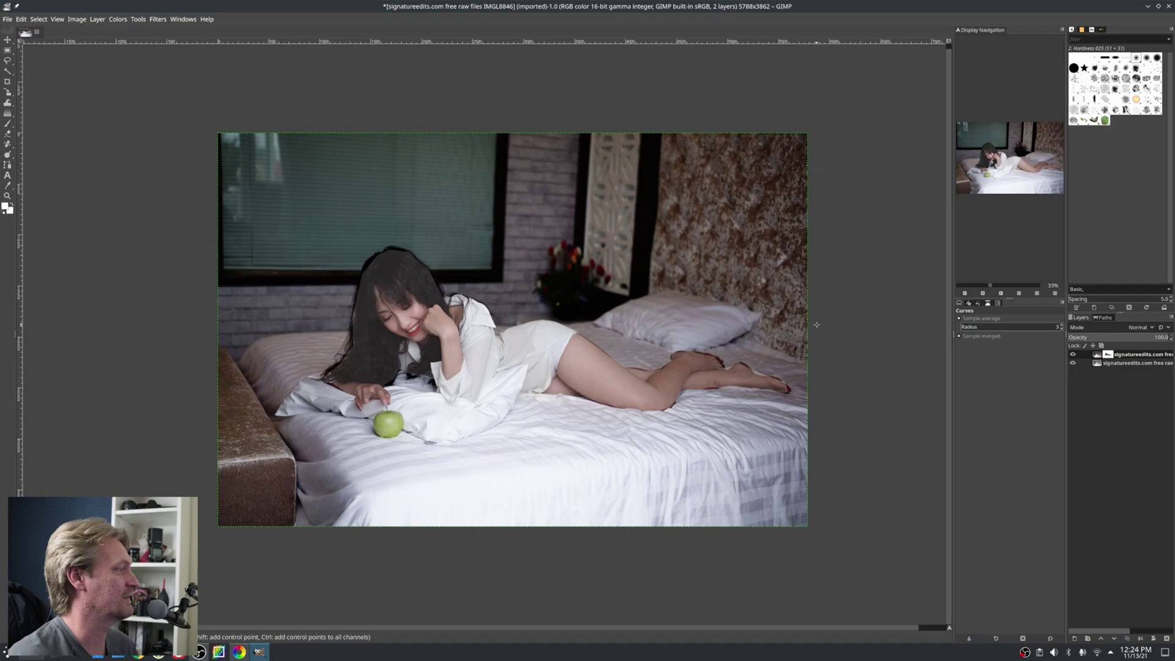
# - Blur the layer mask with a Gaussian Blur of size 300 in X and Y
pyautogui.click(157, 19)
pyautogui.moveTo(202, 79)
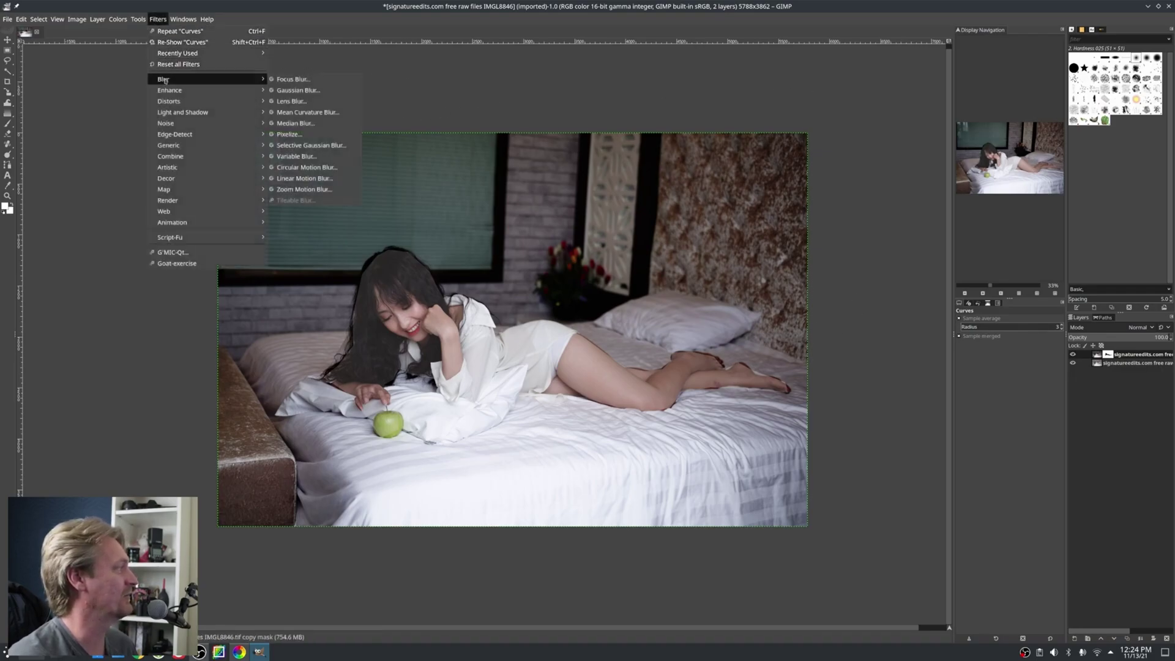
pyautogui.click(304, 92)
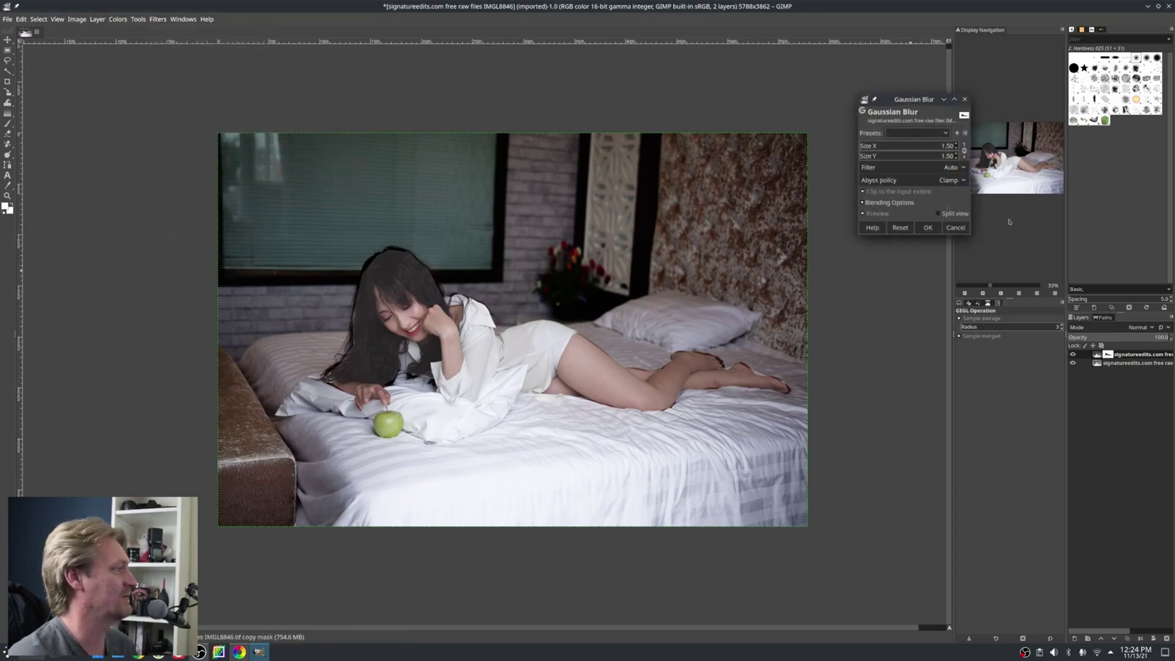
pyautogui.click(947, 147)
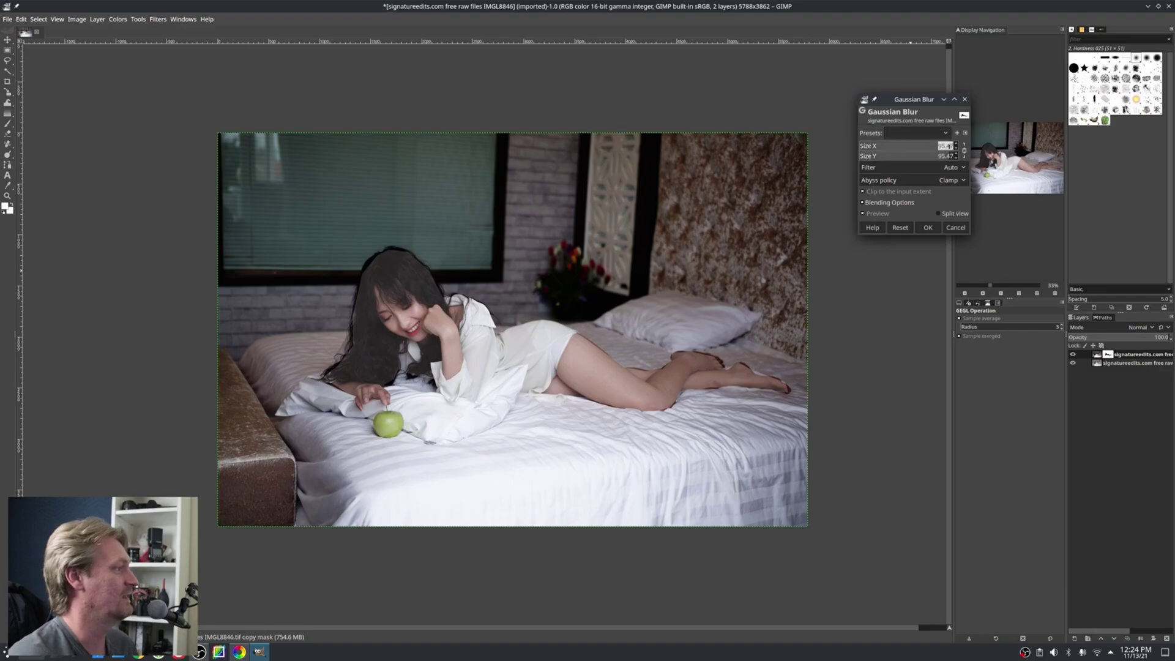
pyautogui.write('200')
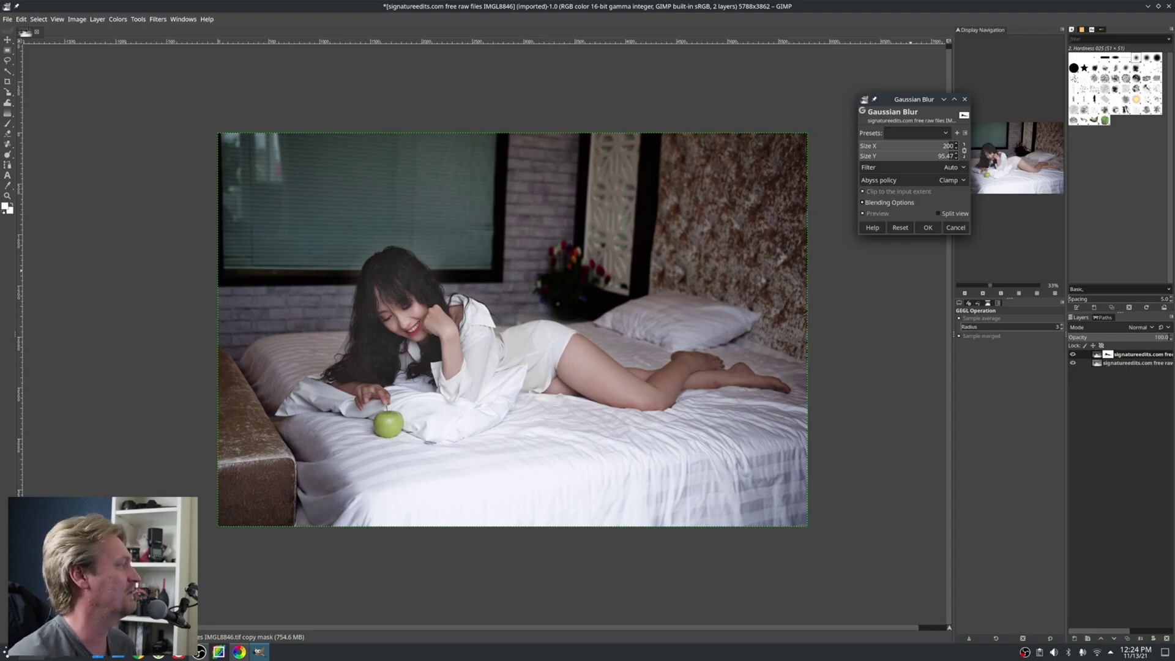
pyautogui.press('Tab')
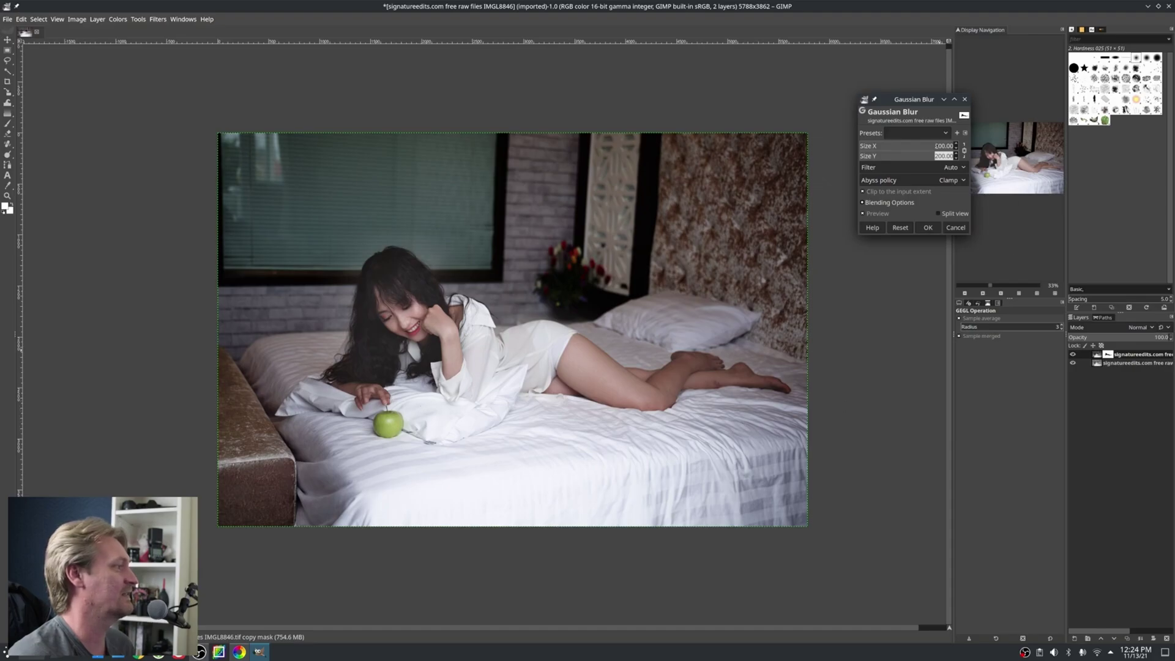
pyautogui.moveTo(912, 148); pyautogui.dragTo(884, 148)
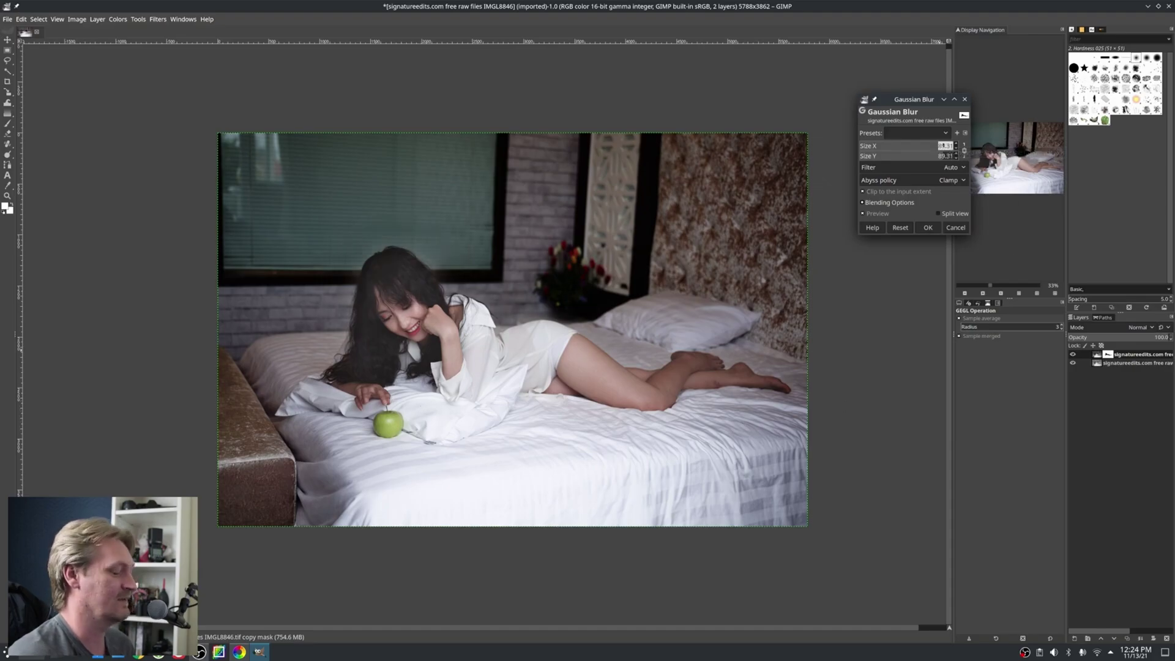
pyautogui.write('30')
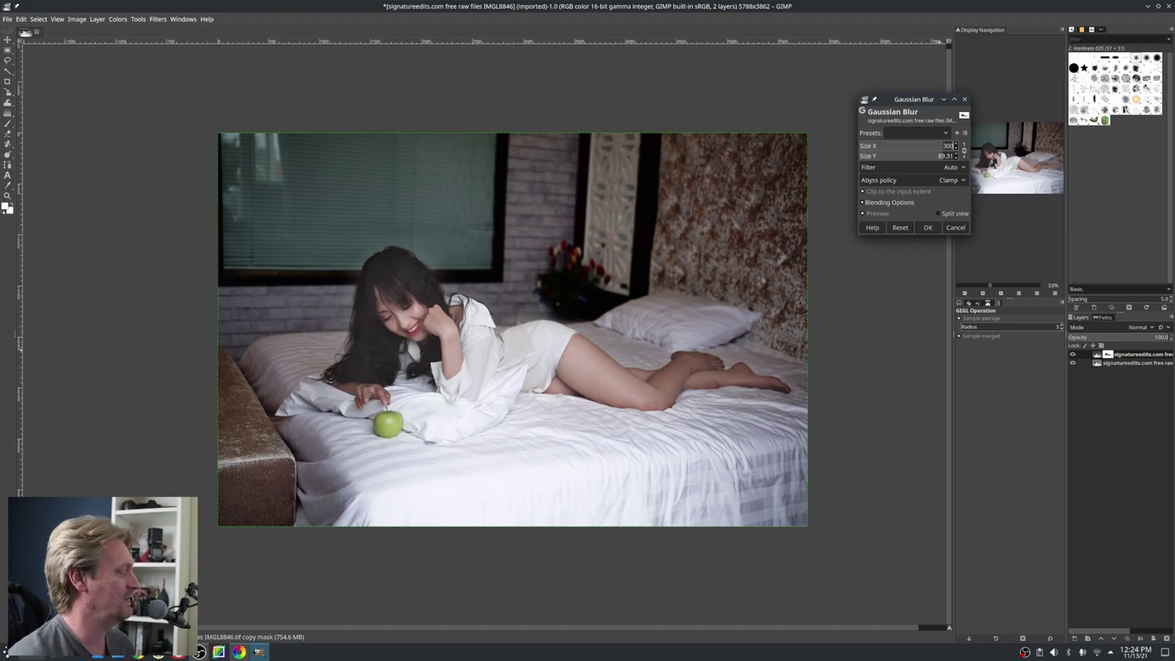
pyautogui.write('0')
pyautogui.press('Tab')
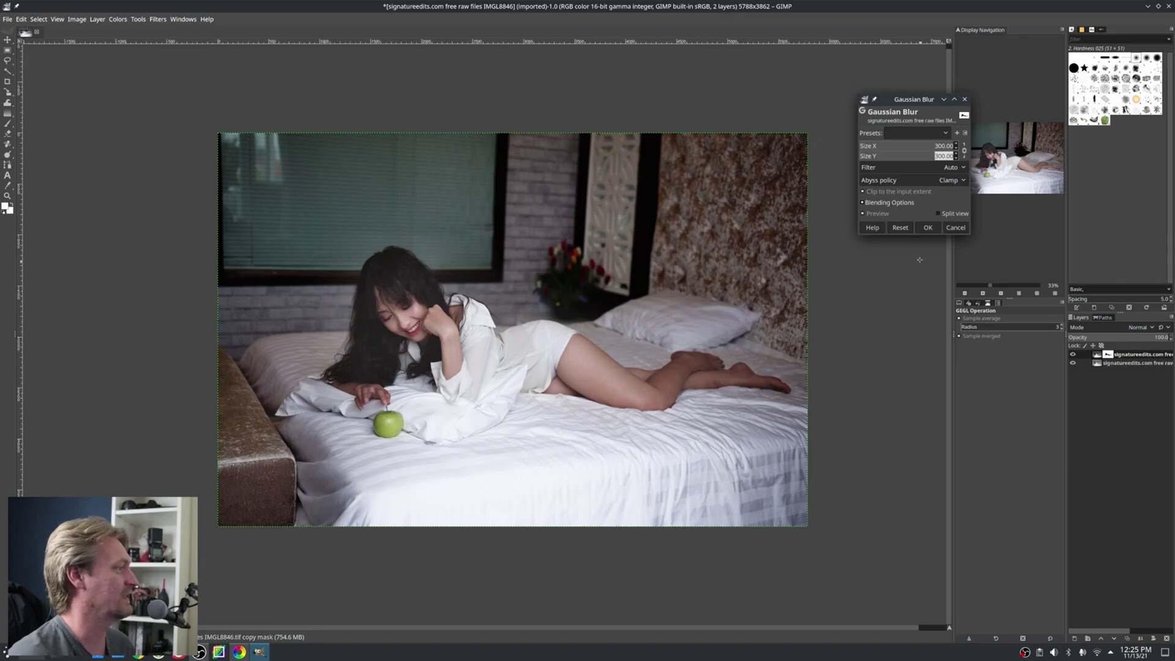
pyautogui.click(932, 229)
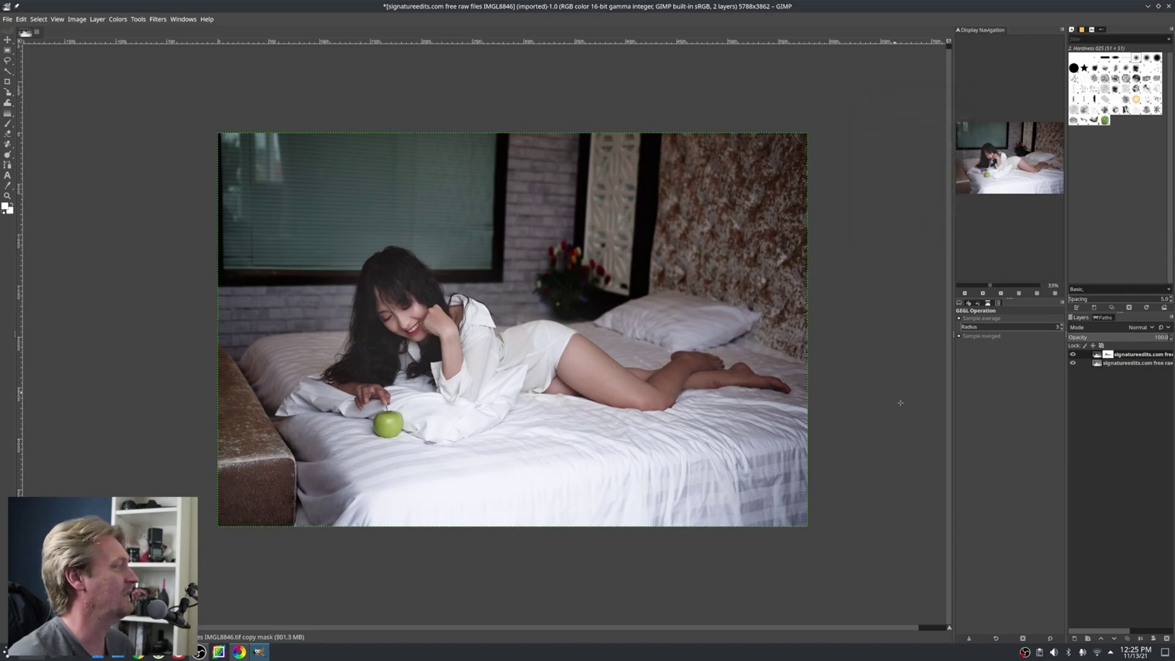
pyautogui.click(1018, 293)
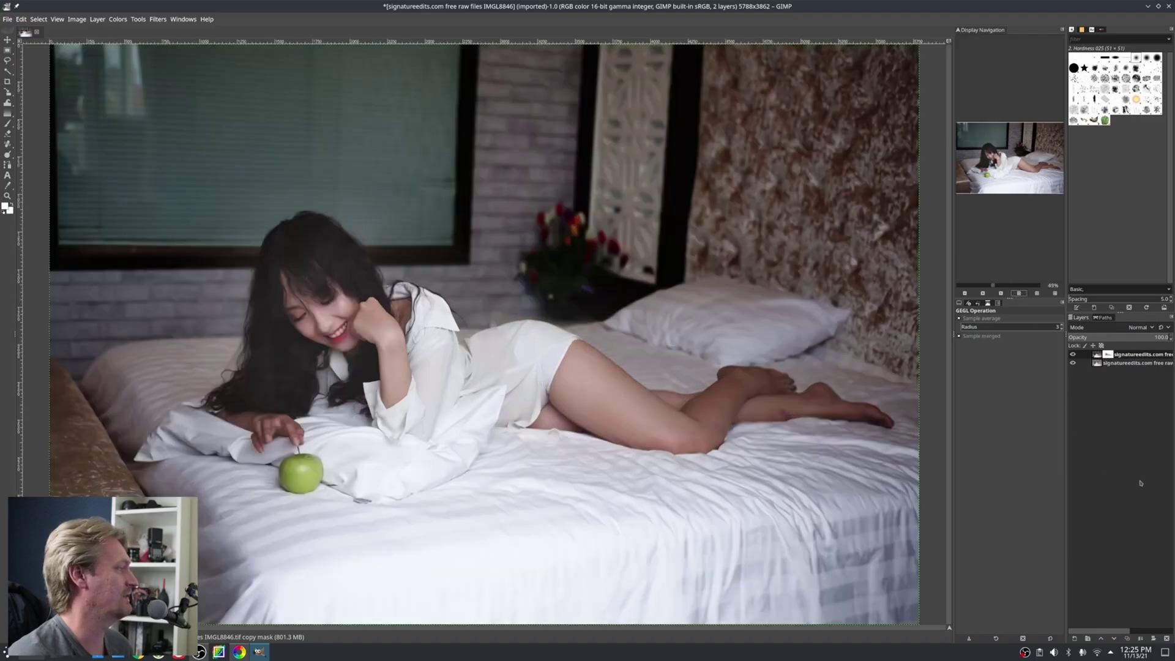
pyautogui.click(1072, 355)
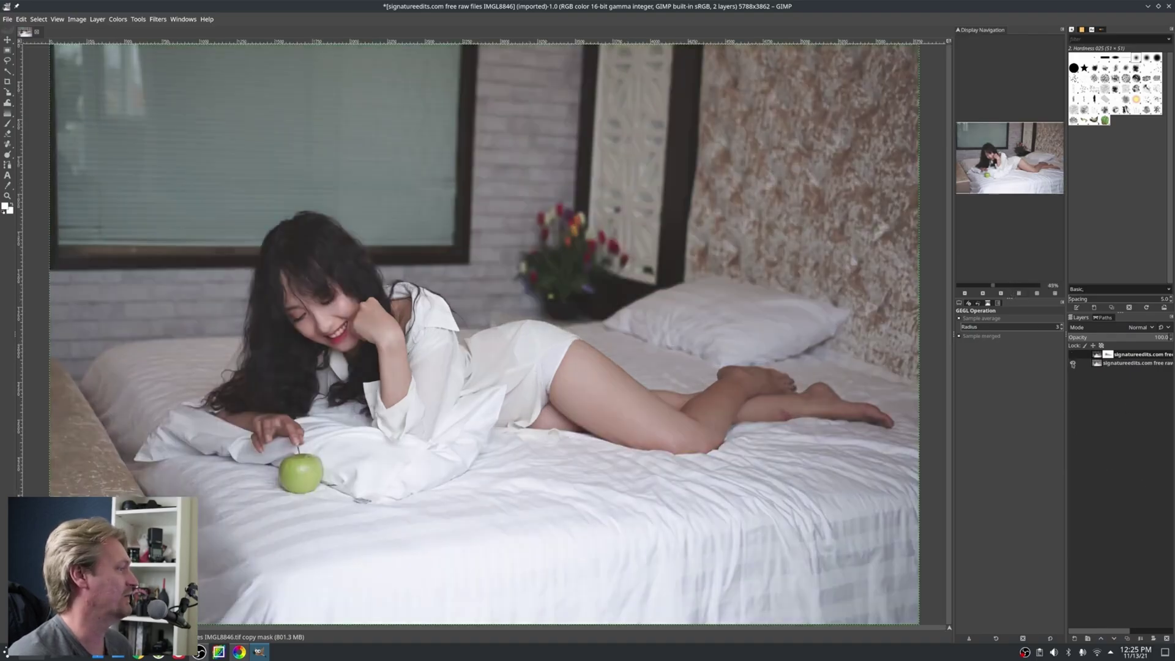
pyautogui.click(1072, 355)
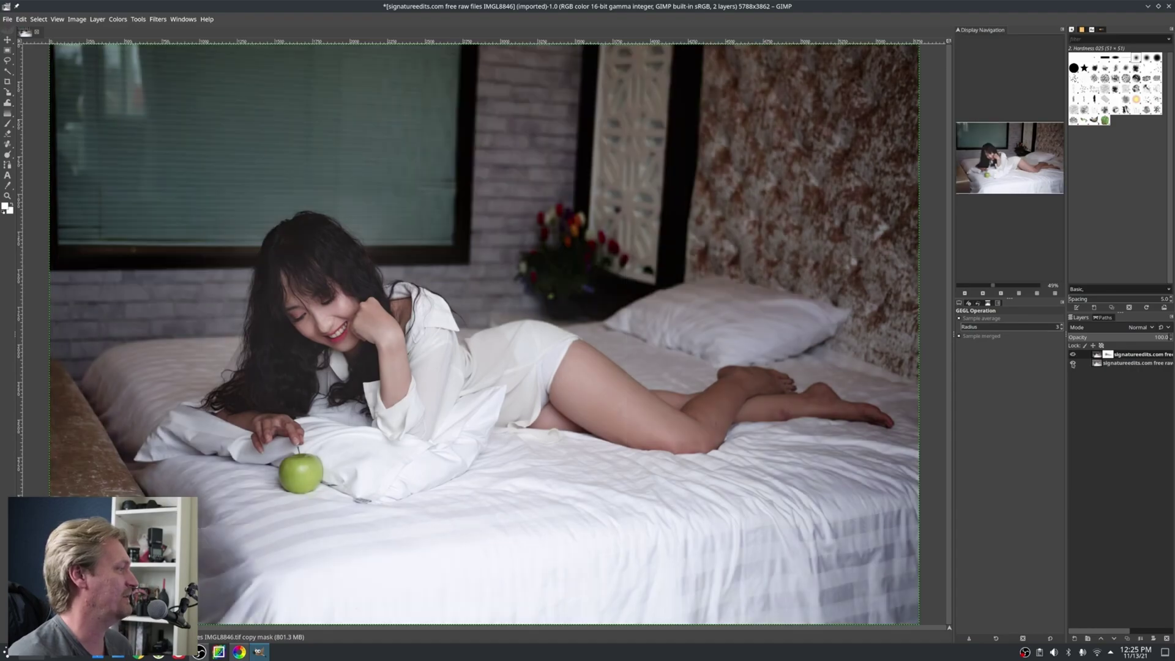